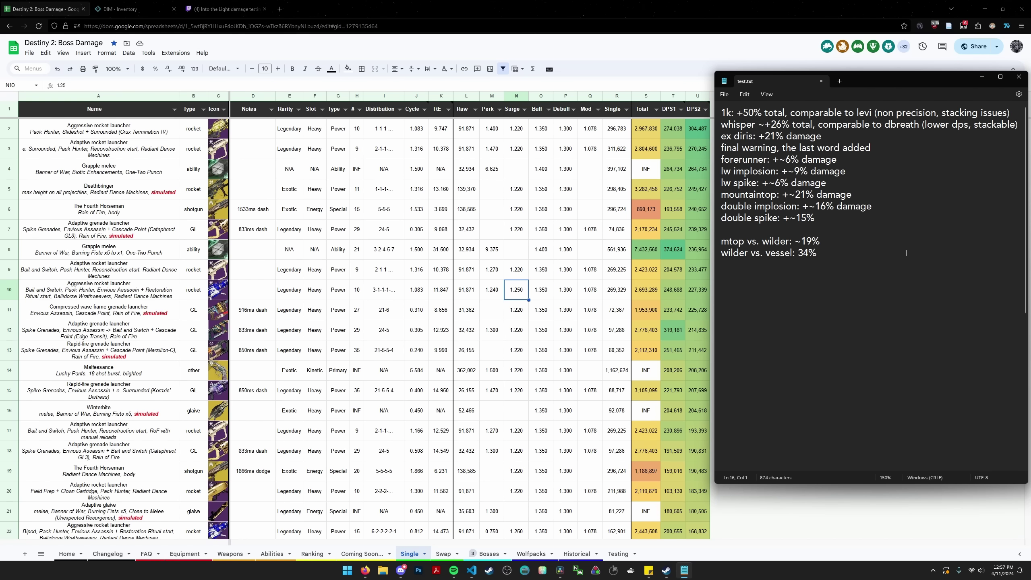
Highlight "+50% total" in the 1k note, and compare the One Thousand Voices and Leviathan's Breath rows on the Single sheet
{"action": "left_click_drag", "start_coordinate": [786, 114], "coordinate": [737, 115]}
{"action": "scroll", "coordinate": [535, 417], "scroll_direction": "down", "scroll_amount": 10}
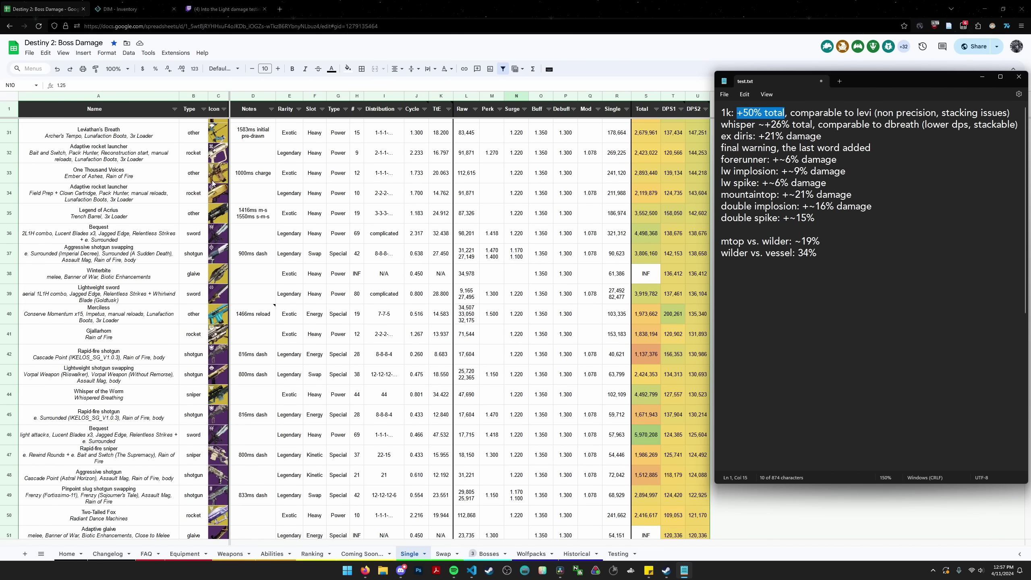
{"action": "left_click_drag", "start_coordinate": [146, 175], "coordinate": [694, 168]}
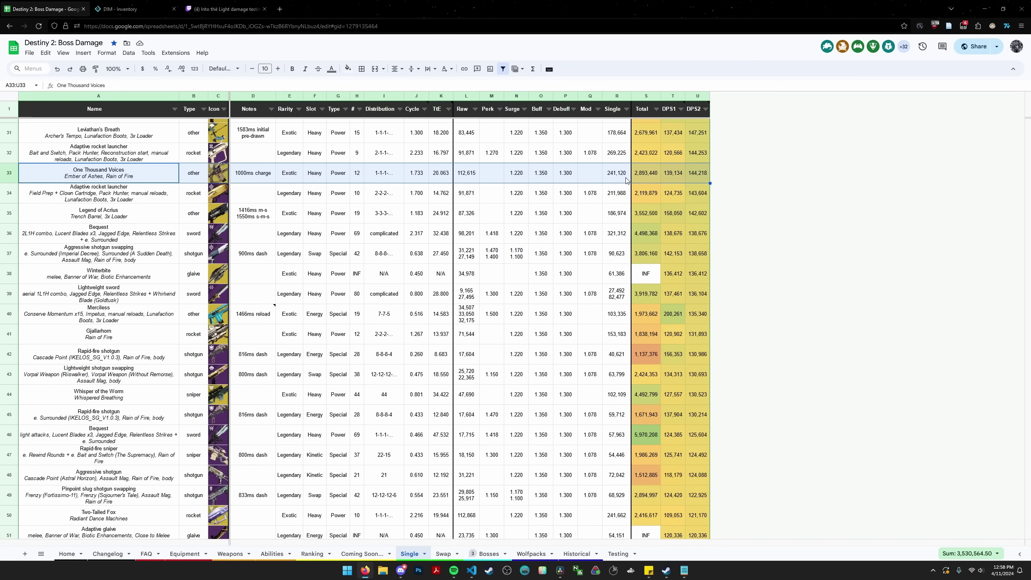
{"action": "scroll", "coordinate": [500, 303], "scroll_direction": "up", "scroll_amount": 2}
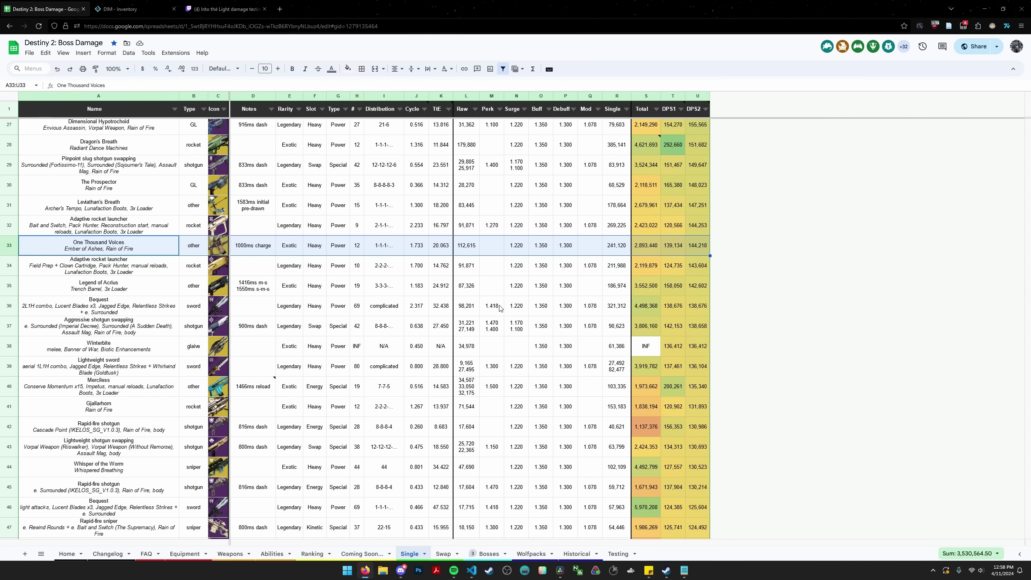
{"action": "left_click", "coordinate": [698, 247]}
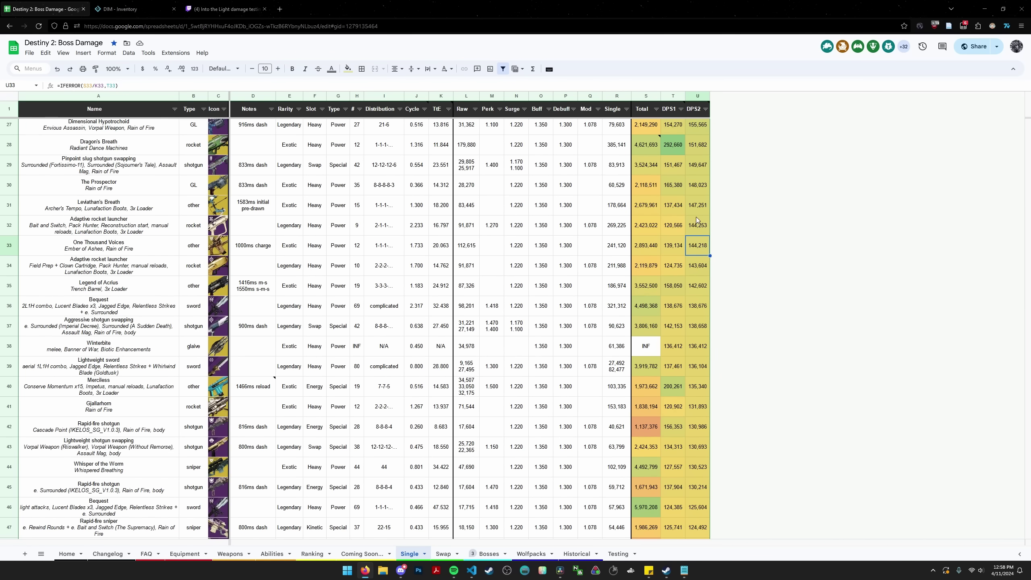
{"action": "left_click_drag", "start_coordinate": [697, 208], "coordinate": [97, 207]}
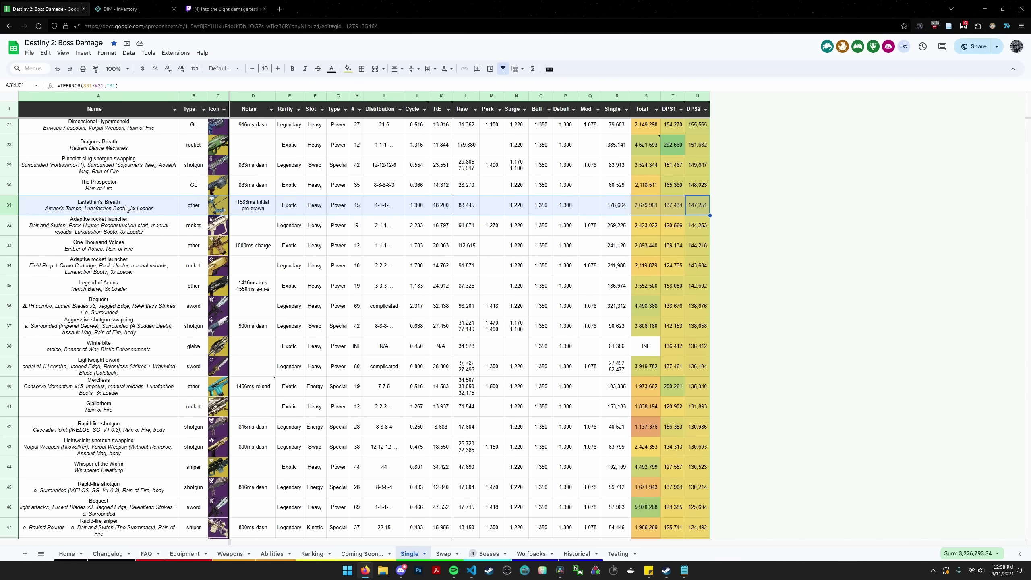
Bring back the test.txt notes and review the whisper line against the Single sheet's Dragon's Breath and Whisper of the Worm rows, highlighting "stackable)"
{"action": "left_click", "coordinate": [688, 574]}
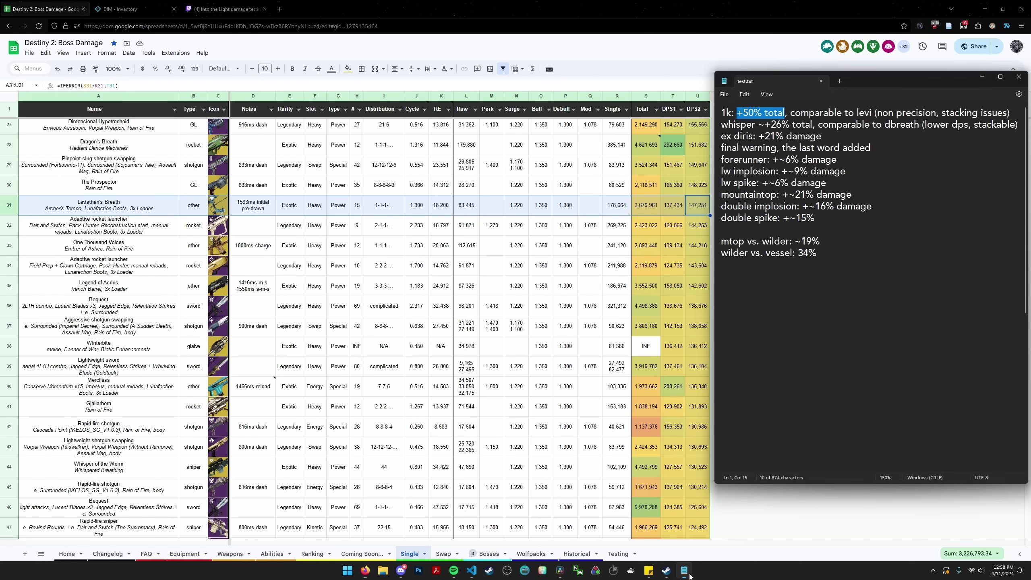
{"action": "left_click", "coordinate": [764, 125]}
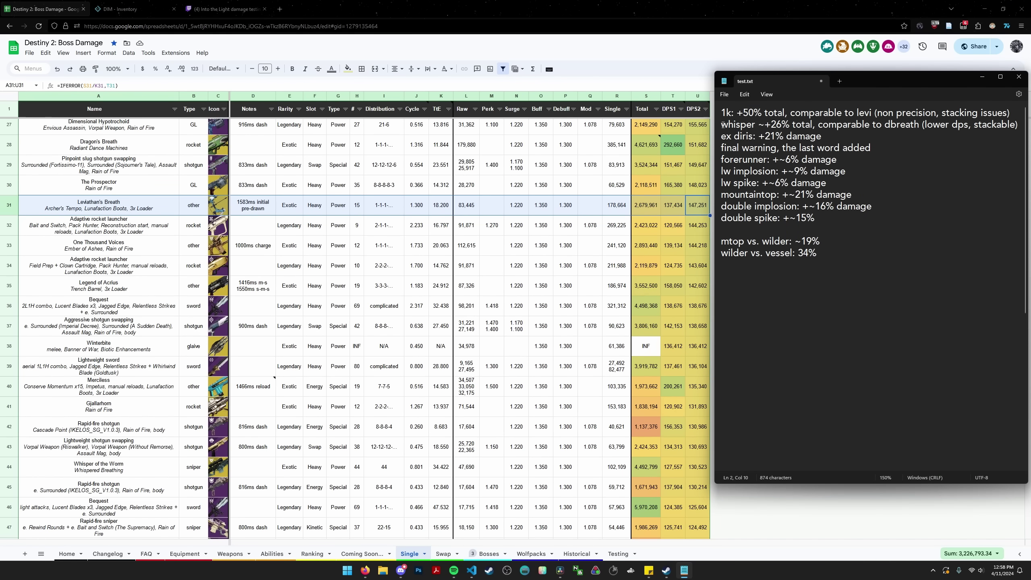
{"action": "scroll", "coordinate": [336, 315], "scroll_direction": "up", "scroll_amount": 5}
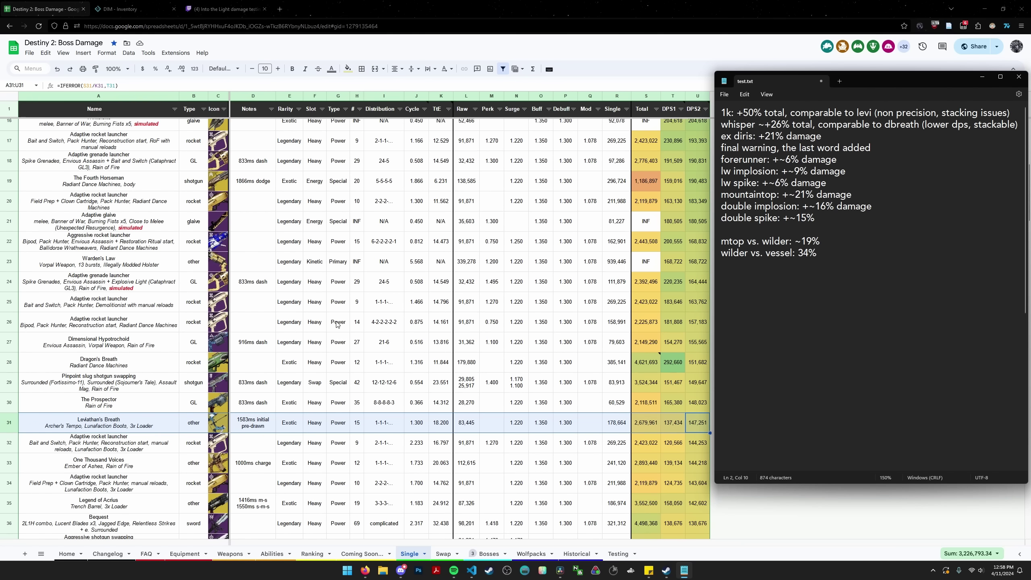
{"action": "scroll", "coordinate": [336, 324], "scroll_direction": "down", "scroll_amount": 4}
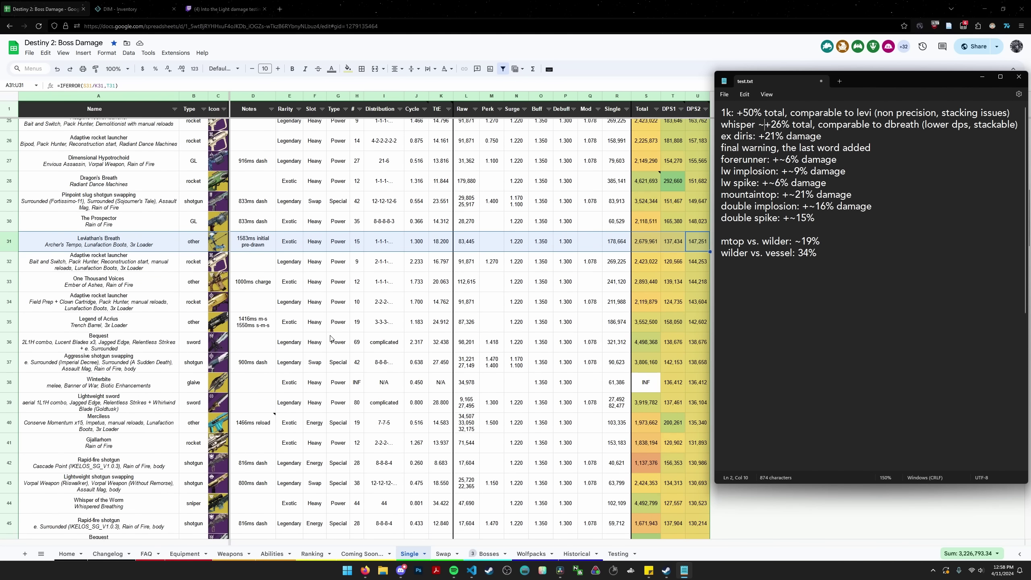
{"action": "scroll", "coordinate": [329, 338], "scroll_direction": "down", "scroll_amount": 4}
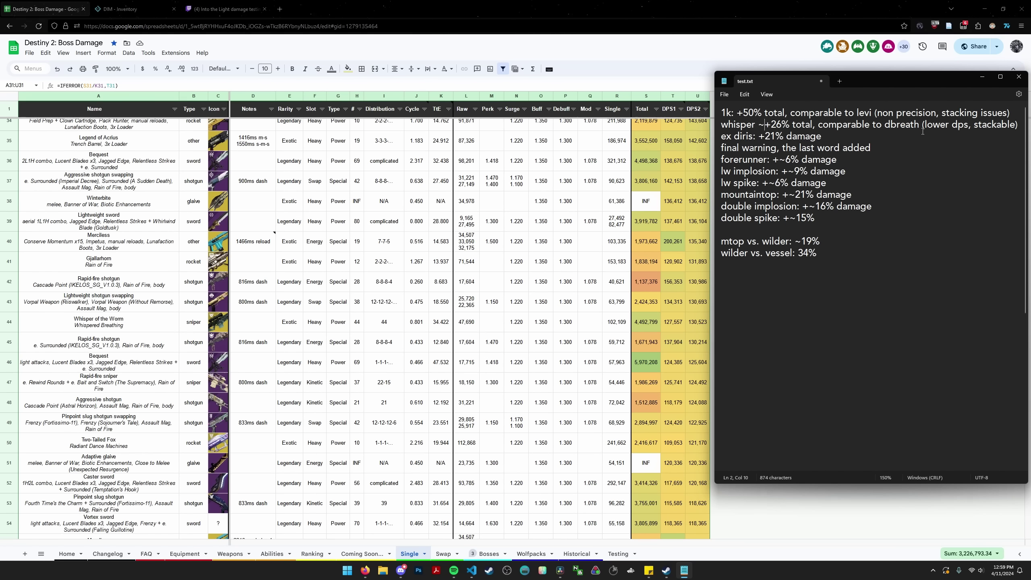
{"action": "left_click_drag", "start_coordinate": [923, 125], "coordinate": [1021, 128]}
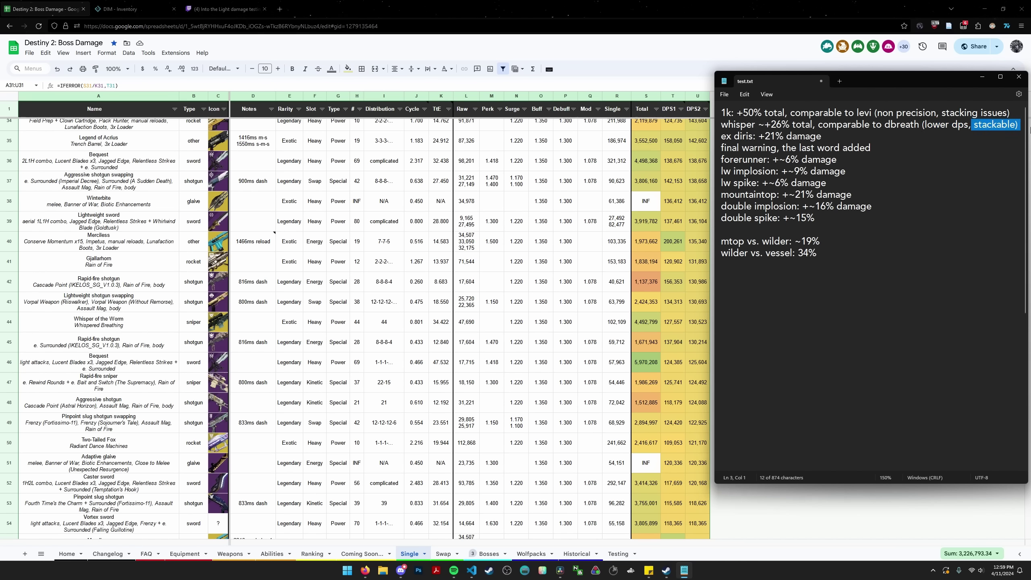
Highlight the "ex diris: +21% damage" line in the notes, and clear the selection
{"action": "left_click", "coordinate": [937, 137]}
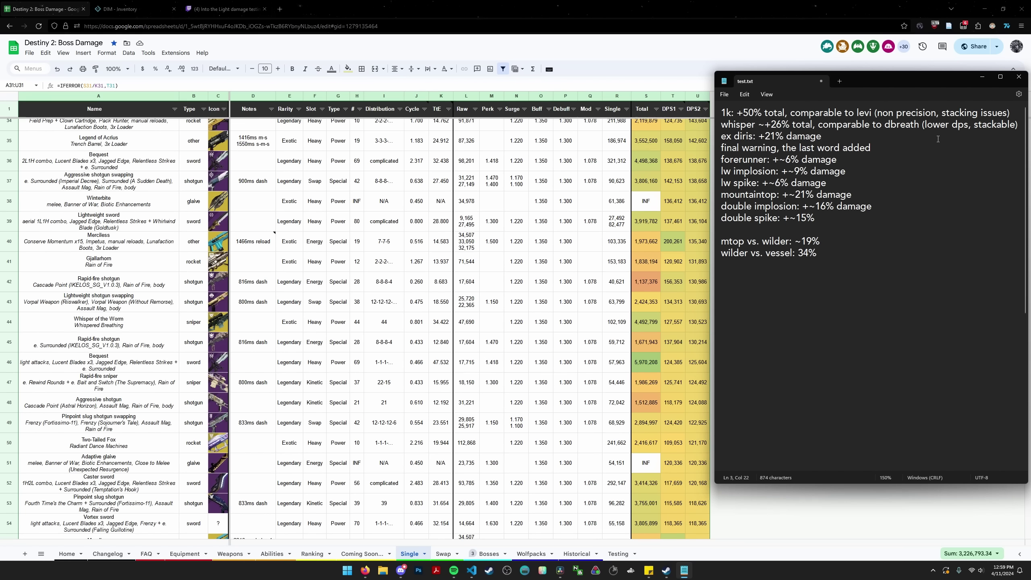
{"action": "left_click_drag", "start_coordinate": [937, 139], "coordinate": [721, 137]}
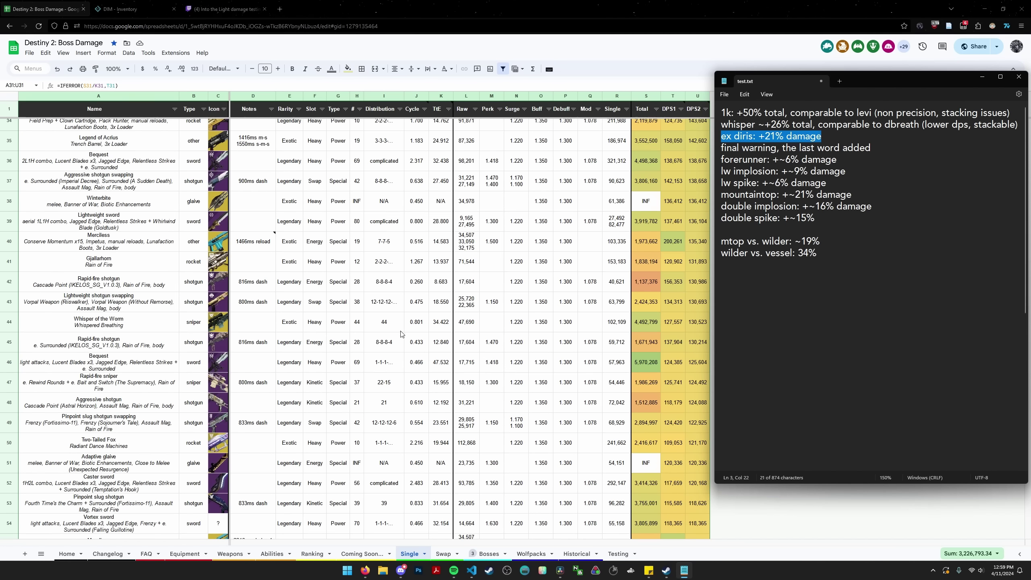
{"action": "key", "text": "Left"}
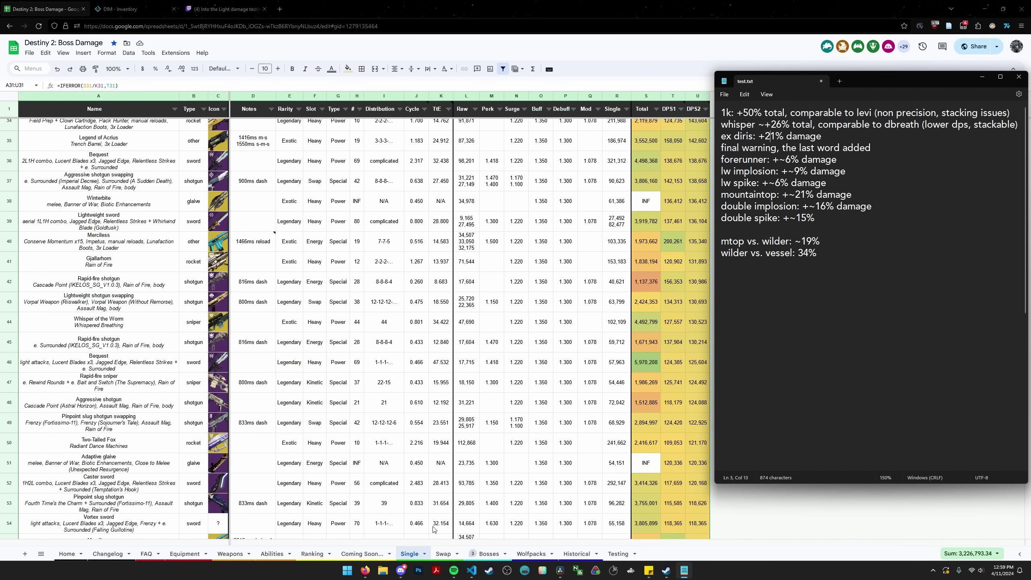
Search the Swap sheet for "ex dir" and select the Ex Diris row from its name to its last DPS column
{"action": "left_click", "coordinate": [443, 553]}
{"action": "key", "text": "ctrl+f"}
{"action": "type", "text": "ex d"}
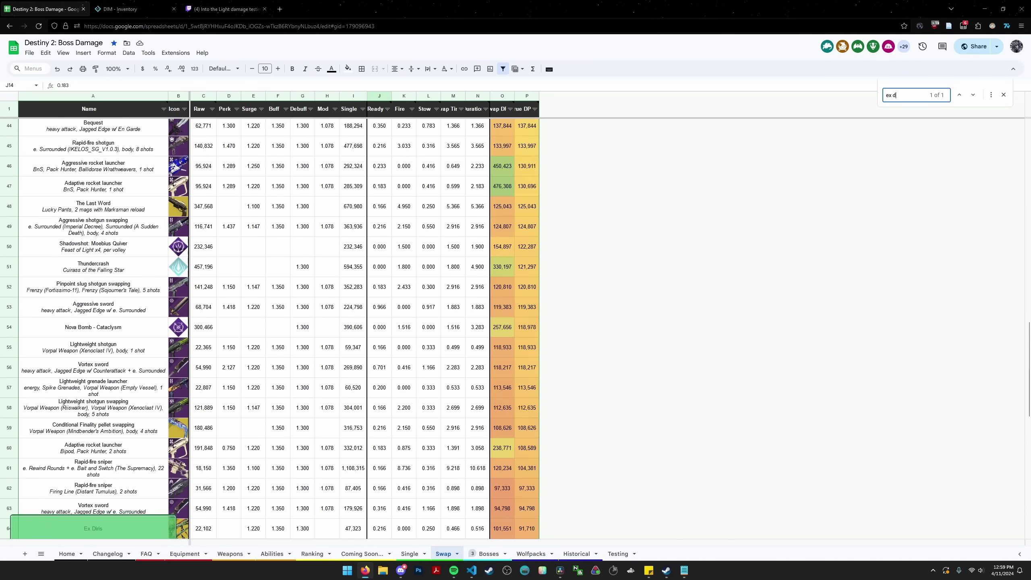
{"action": "type", "text": "ir"}
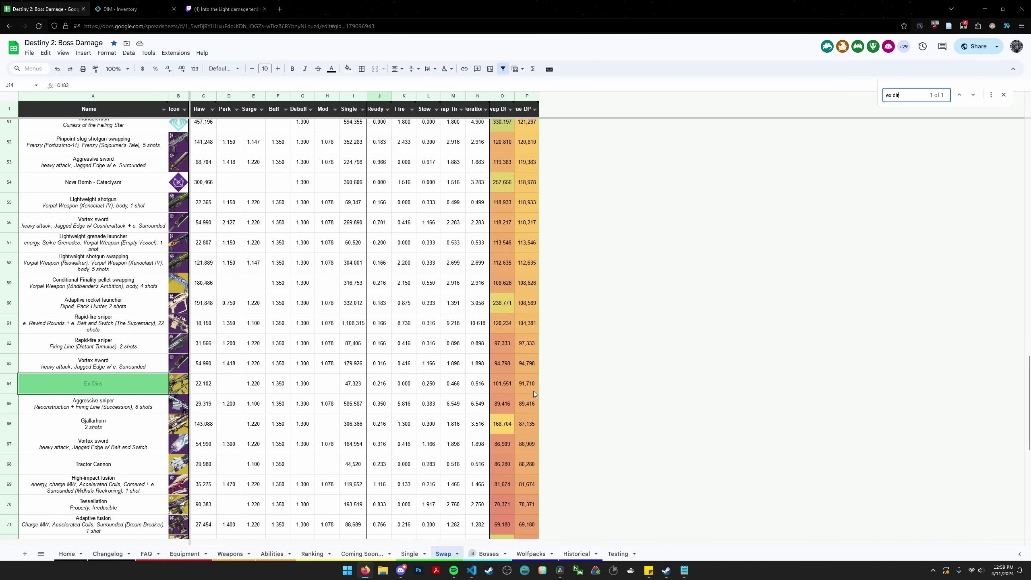
{"action": "left_click_drag", "start_coordinate": [533, 389], "coordinate": [203, 384]}
{"action": "left_click", "coordinate": [404, 424]}
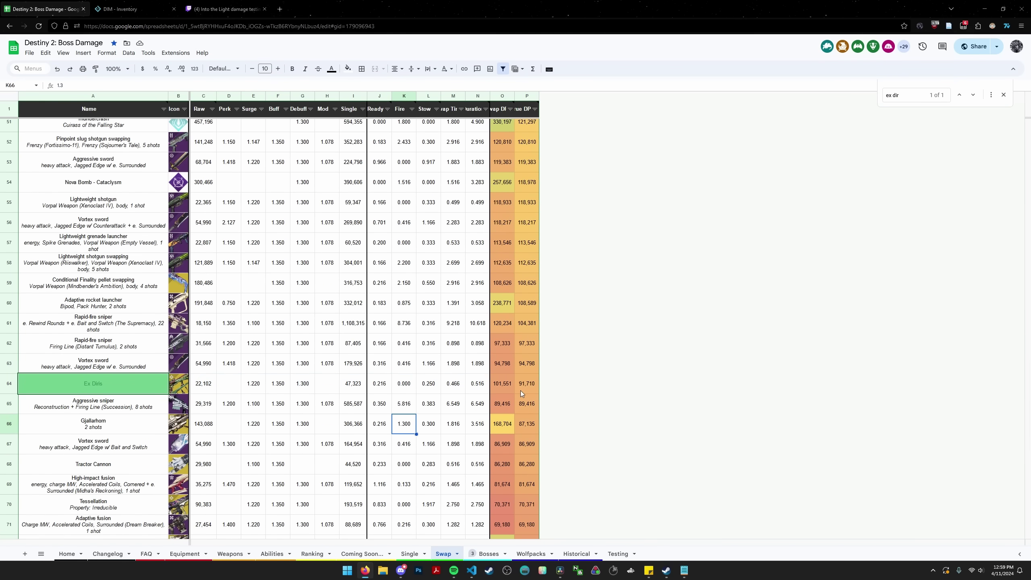
{"action": "left_click_drag", "start_coordinate": [521, 390], "coordinate": [150, 376]}
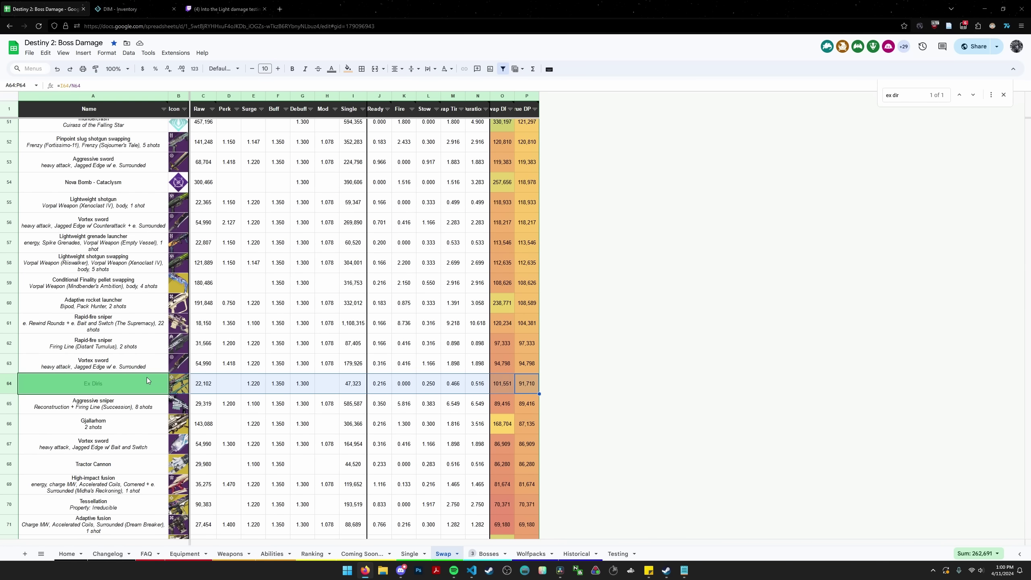
{"action": "left_click_drag", "start_coordinate": [525, 385], "coordinate": [142, 383]}
Glance at the Single sheet, return to the Swap sheet, and check the Ex Diris row's name and Single damage
{"action": "left_click", "coordinate": [410, 553]}
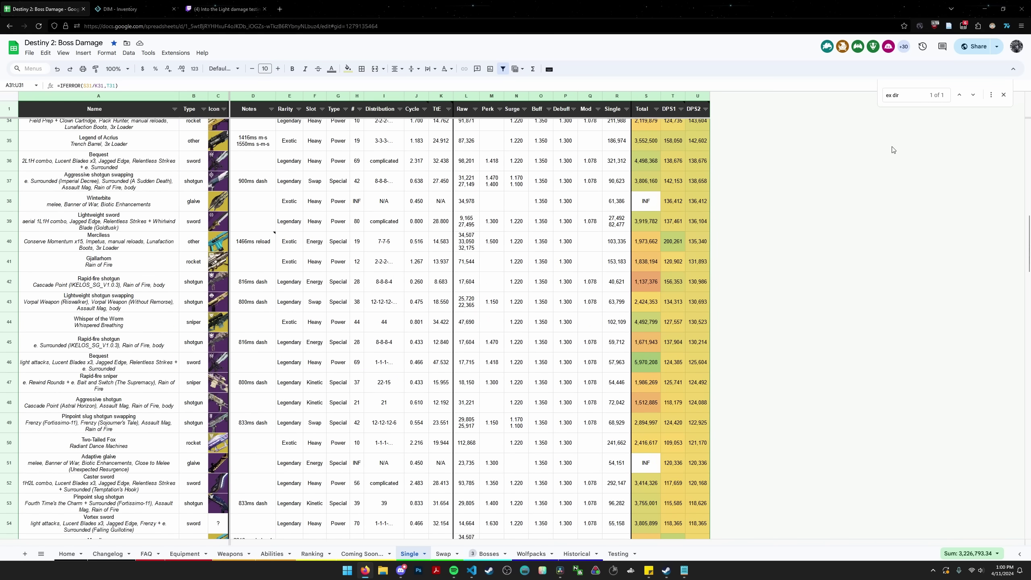
{"action": "left_click", "coordinate": [928, 92]}
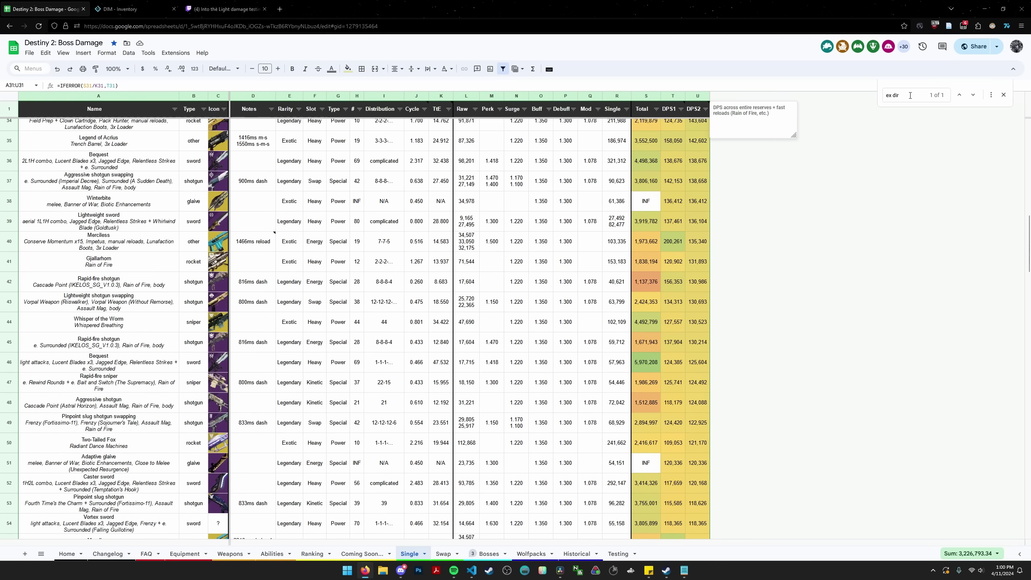
{"action": "left_click", "coordinate": [444, 553]}
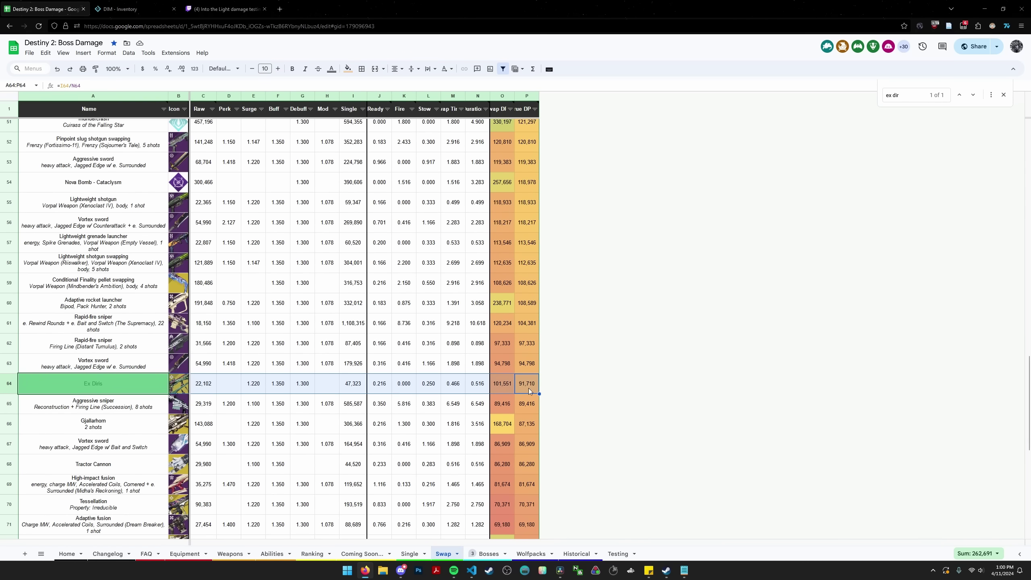
{"action": "left_click", "coordinate": [110, 391]}
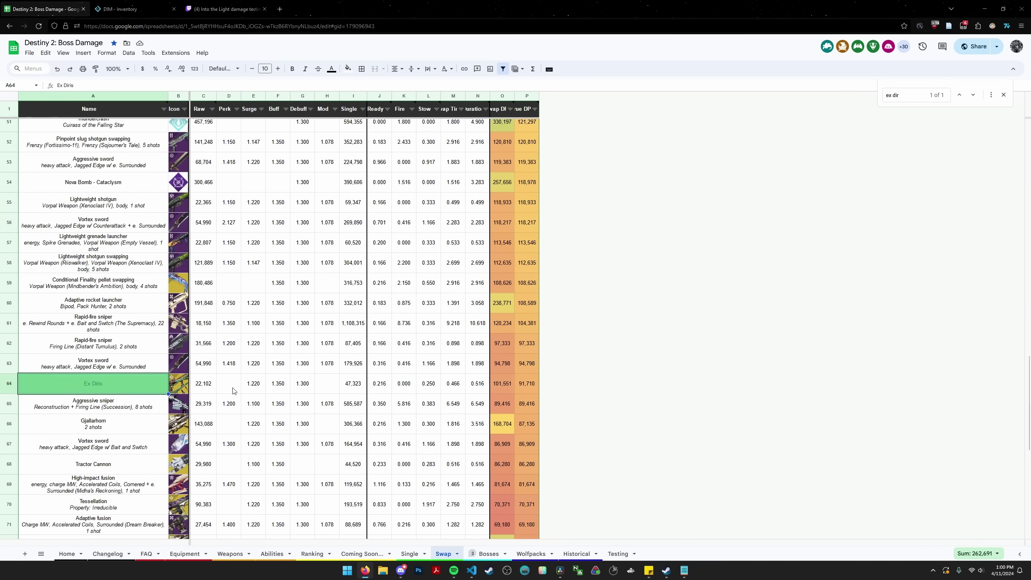
{"action": "left_click", "coordinate": [342, 385]}
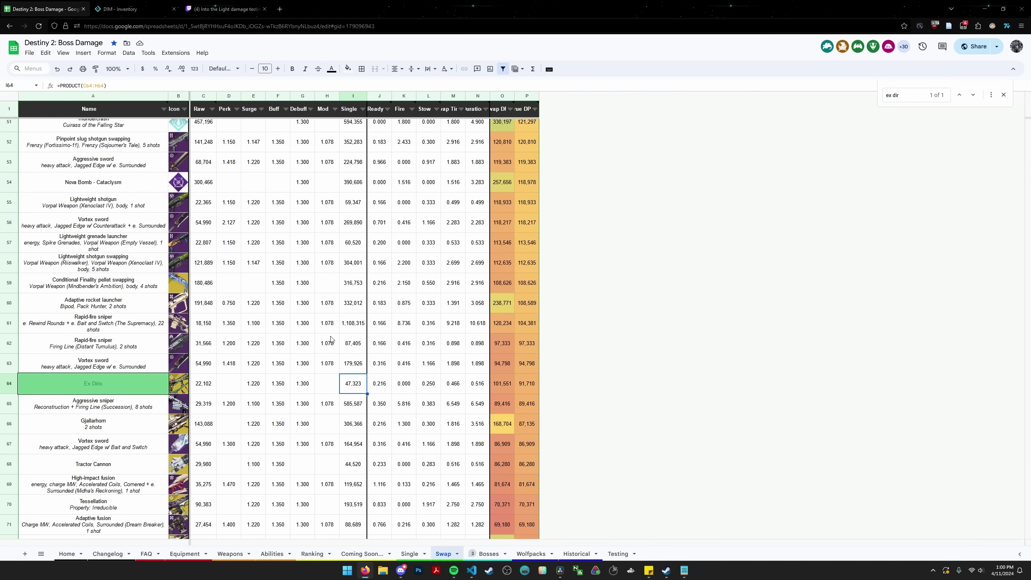
Search the Swap sheet for "wilderf" and check the Single damage of the Wilderflight double fire grenade launcher
{"action": "left_click", "coordinate": [302, 323]}
{"action": "key", "text": "ctrl+f"}
{"action": "type", "text": "wilderf"}
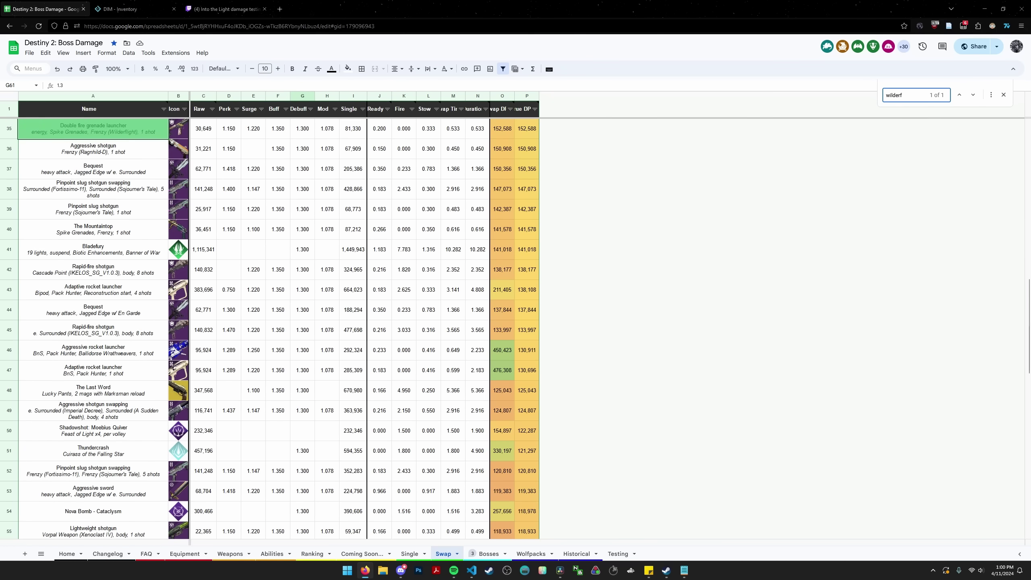
{"action": "scroll", "coordinate": [353, 223], "scroll_direction": "up", "scroll_amount": 3}
{"action": "left_click", "coordinate": [357, 204]}
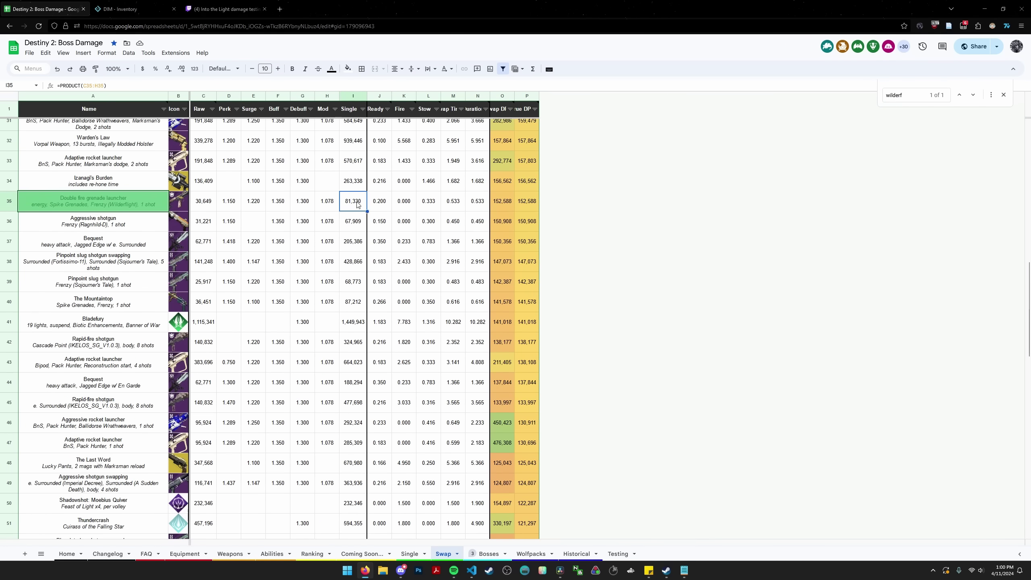
{"action": "scroll", "coordinate": [317, 237], "scroll_direction": "down", "scroll_amount": 5}
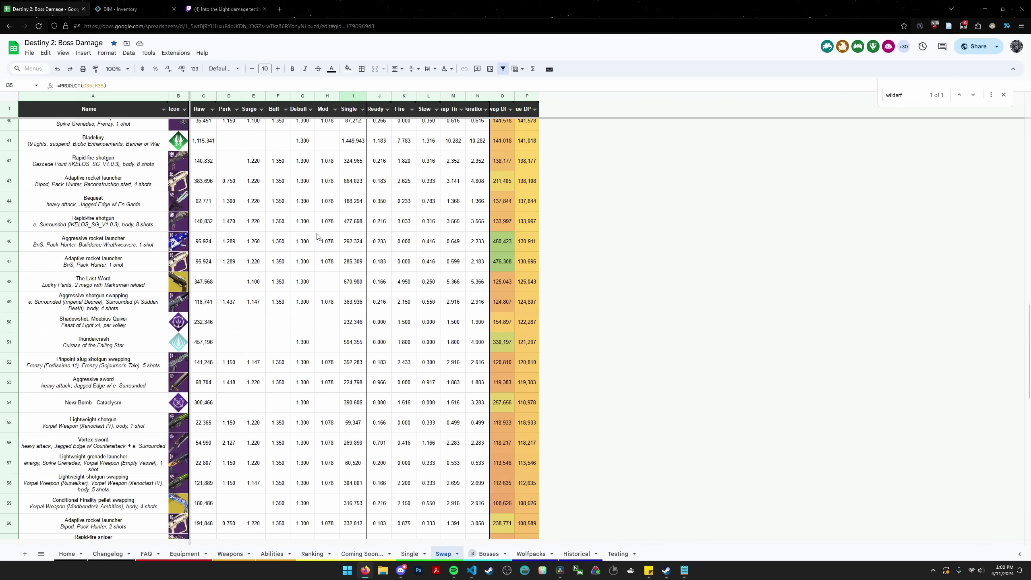
{"action": "scroll", "coordinate": [317, 236], "scroll_direction": "down", "scroll_amount": 1}
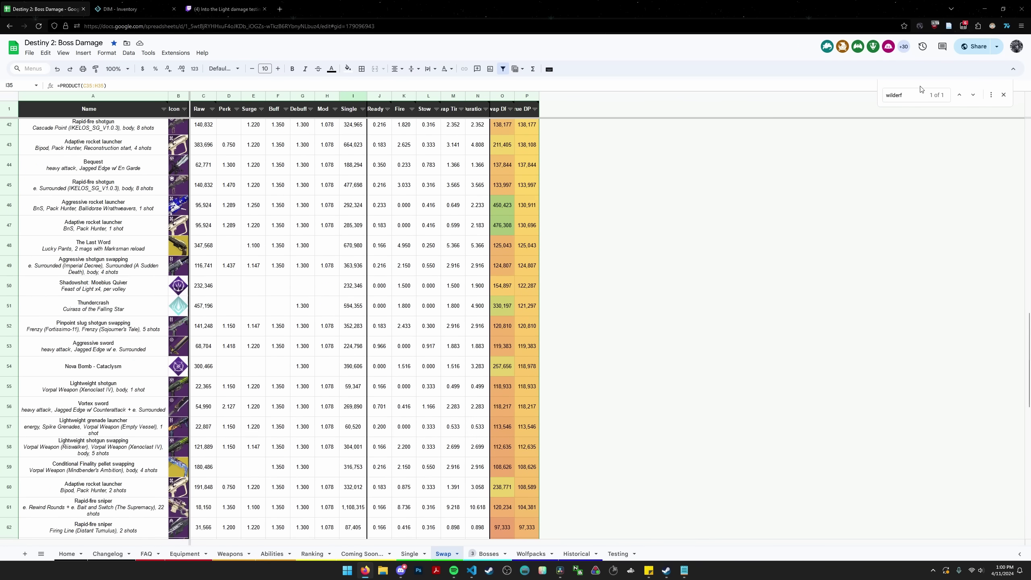
Search the Single sheet for "ex dir" to locate the Ex Diris row
{"action": "left_click", "coordinate": [410, 554]}
{"action": "key", "text": "ctrl+f"}
{"action": "type", "text": "ex"}
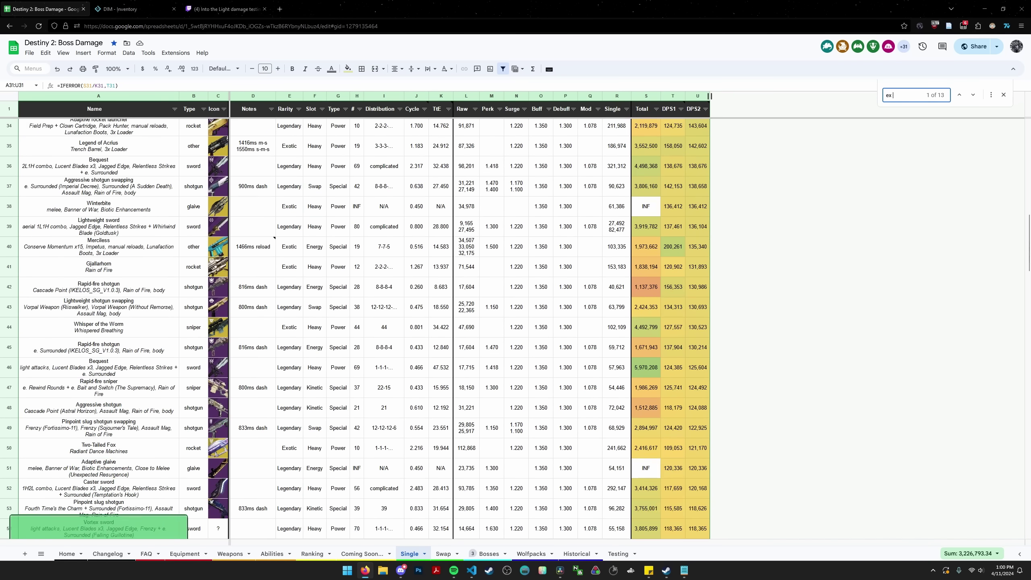
{"action": "type", "text": " dir"}
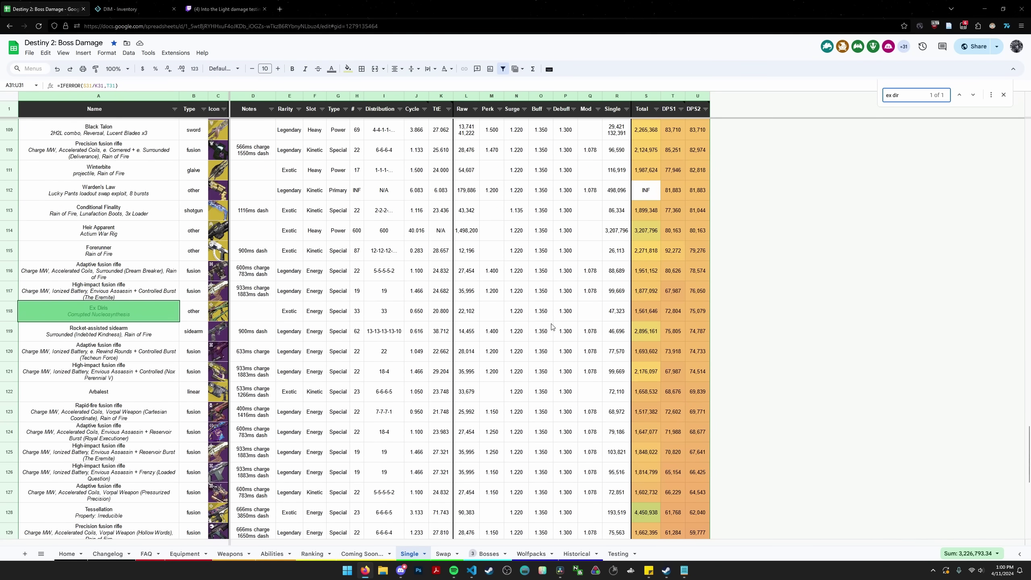
Select the Ex Diris row on the Single sheet and compare it with the adjacent high-impact fusion rifle and rocket-assisted sidearm rows
{"action": "left_click_drag", "start_coordinate": [114, 308], "coordinate": [704, 311]}
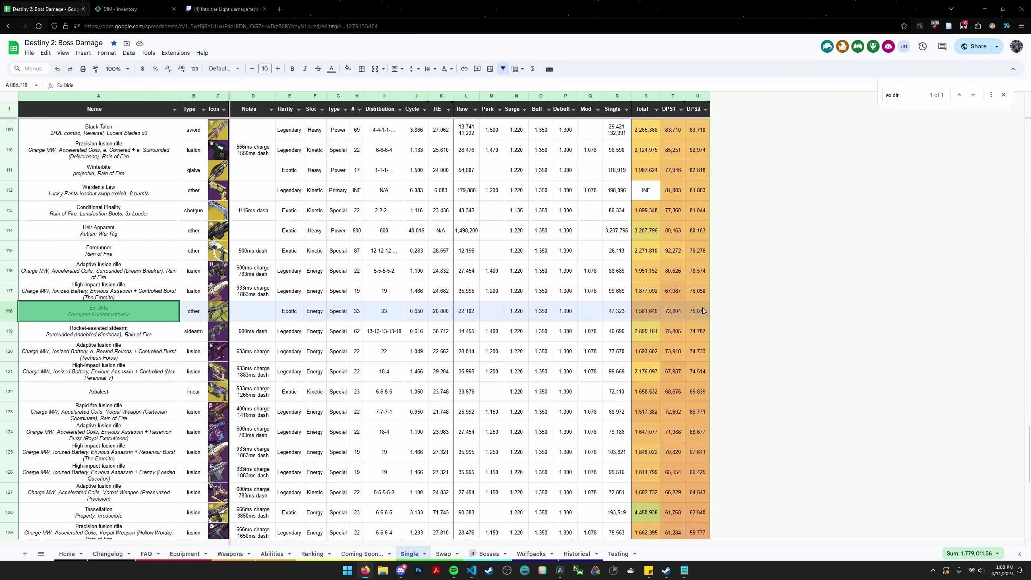
{"action": "left_click", "coordinate": [87, 319]}
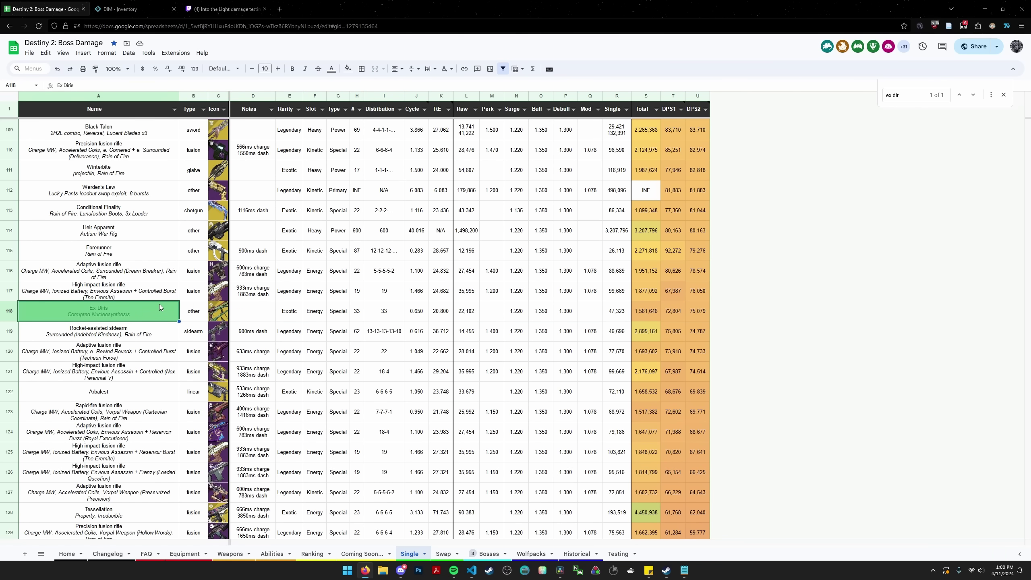
{"action": "left_click", "coordinate": [701, 315]}
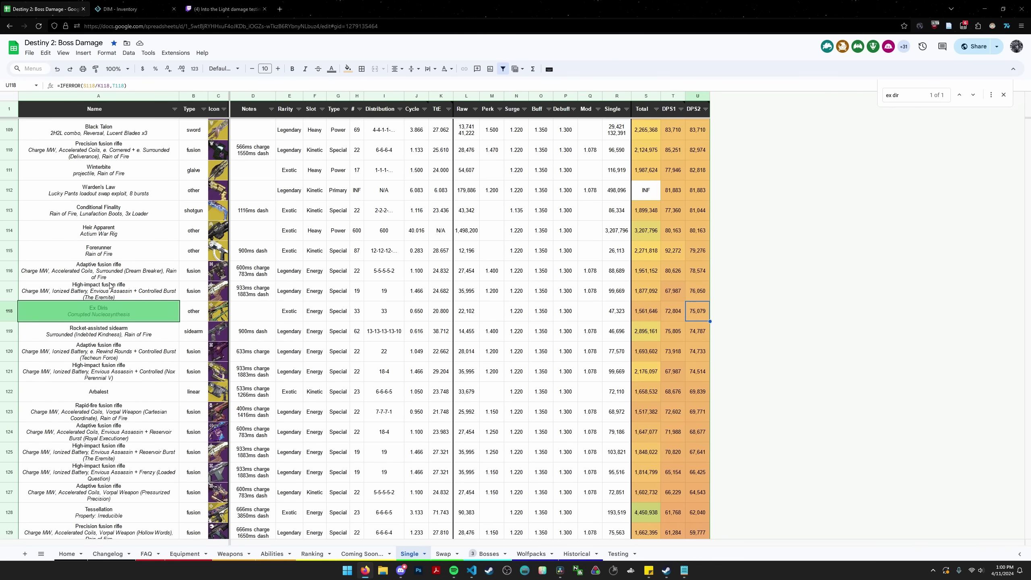
{"action": "left_click_drag", "start_coordinate": [113, 292], "coordinate": [699, 291]}
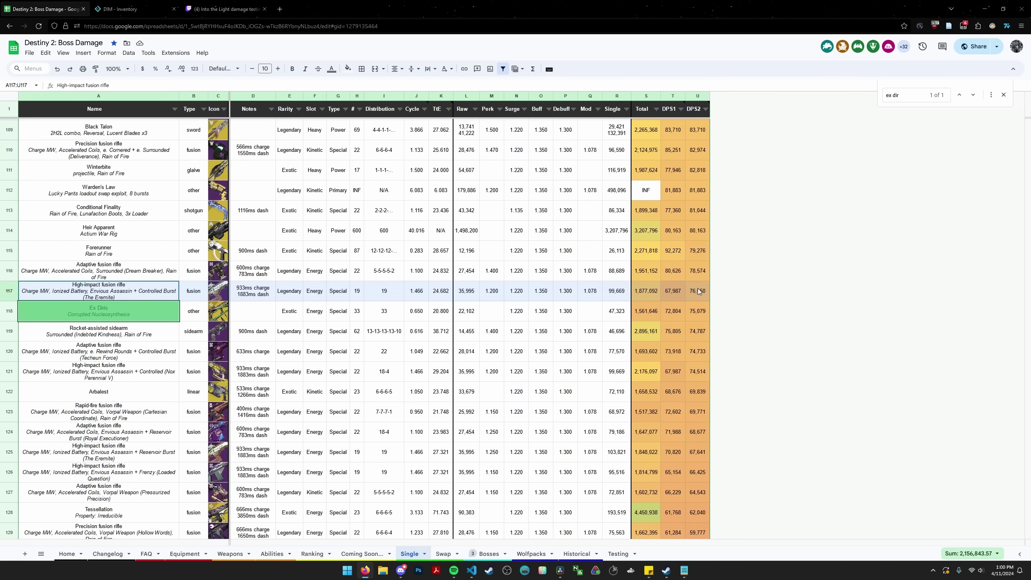
{"action": "left_click_drag", "start_coordinate": [118, 338], "coordinate": [94, 292]}
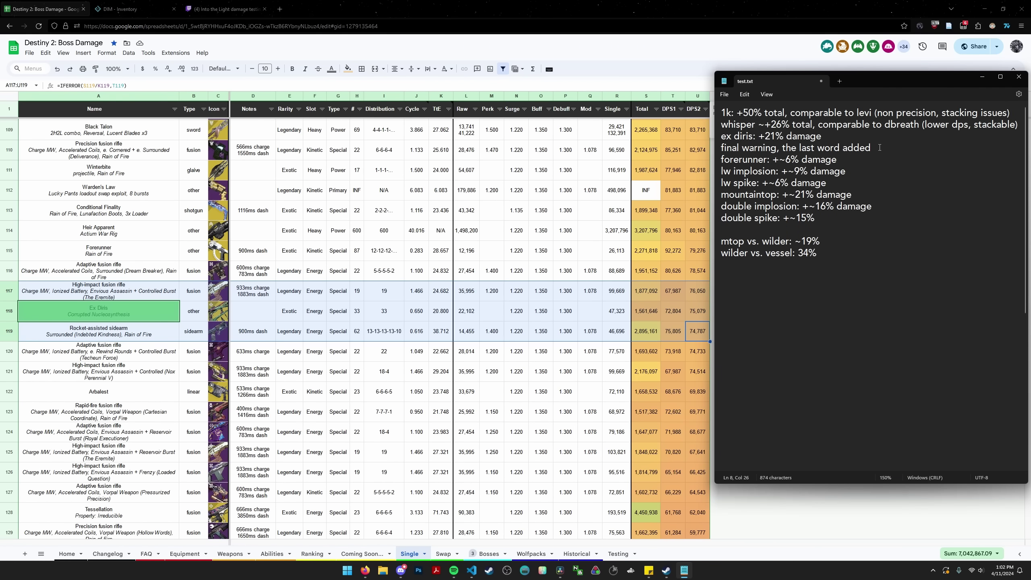
Highlight the note line "final warning, the last word added"
{"action": "left_click_drag", "start_coordinate": [880, 147], "coordinate": [711, 153]}
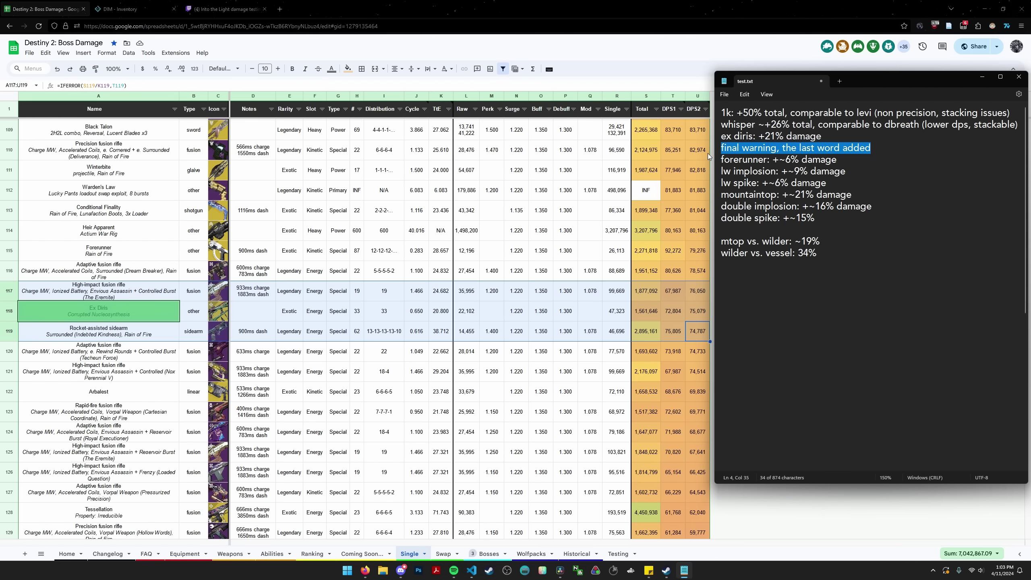
Highlight the forerunner line in the notes and select the Forerunner row on the Swap sheet
{"action": "left_click_drag", "start_coordinate": [837, 160], "coordinate": [716, 166]}
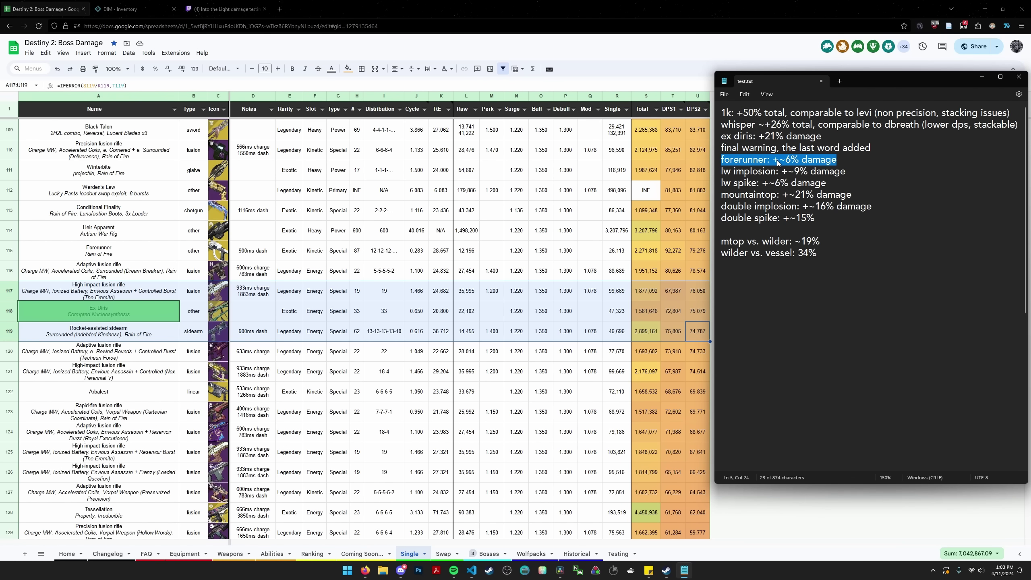
{"action": "left_click", "coordinate": [443, 553]}
{"action": "scroll", "coordinate": [312, 279], "scroll_direction": "up", "scroll_amount": 10}
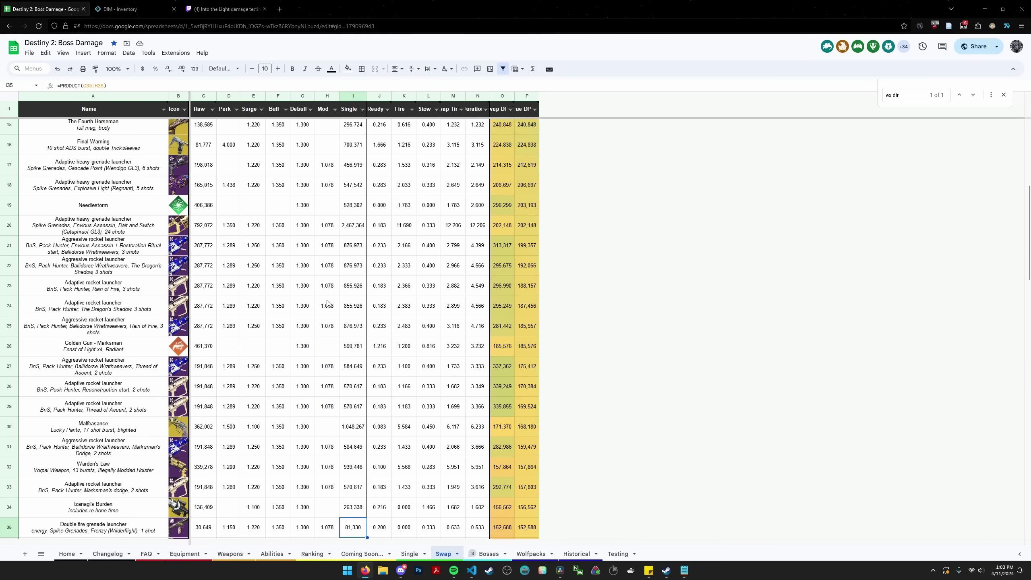
{"action": "left_click", "coordinate": [260, 279]}
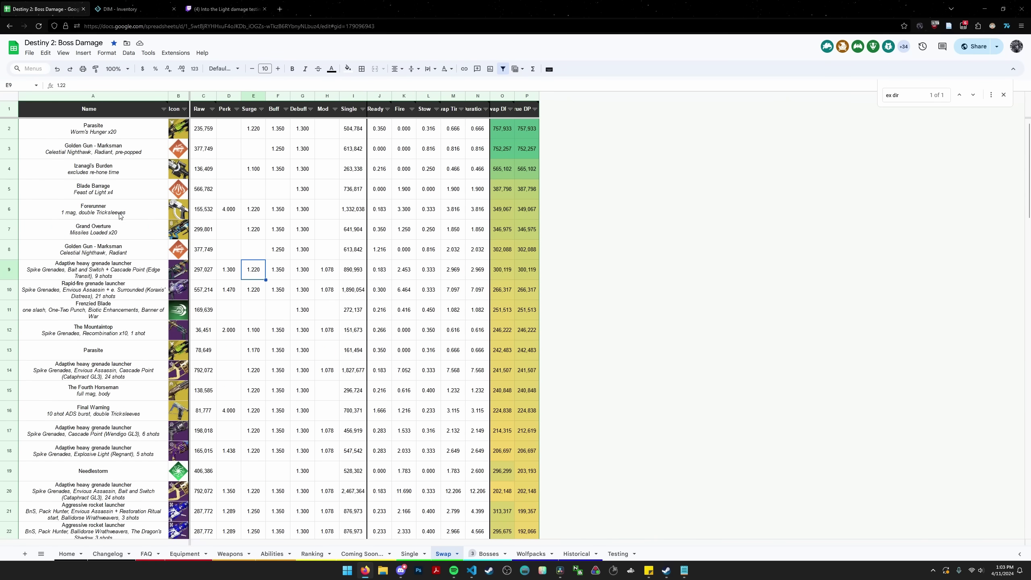
{"action": "left_click_drag", "start_coordinate": [93, 209], "coordinate": [529, 213]}
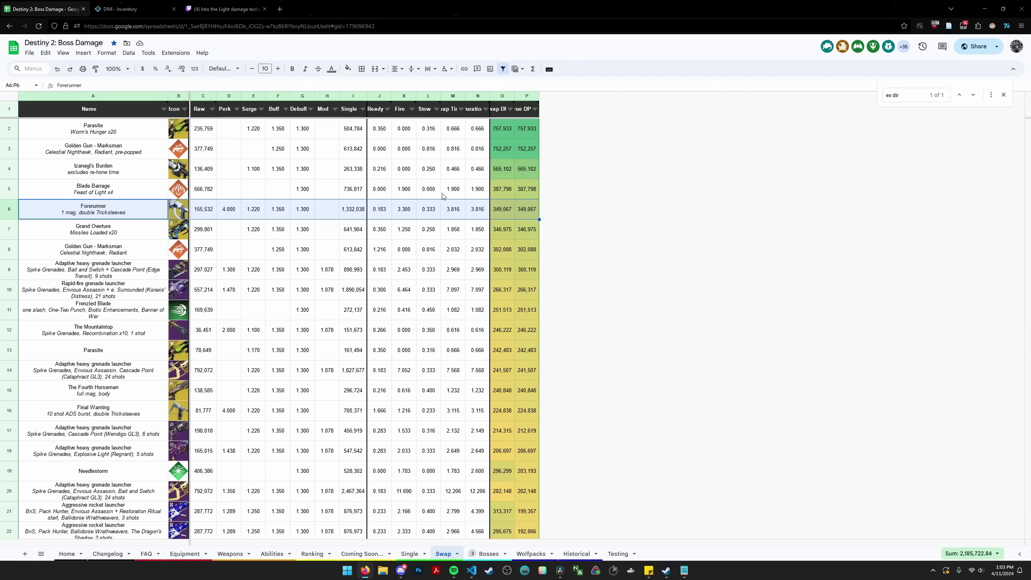
Switch to the Twitch damage testing video and play through the Templar fight, pausing to examine the Forerunner damage numbers
{"action": "left_click", "coordinate": [225, 9]}
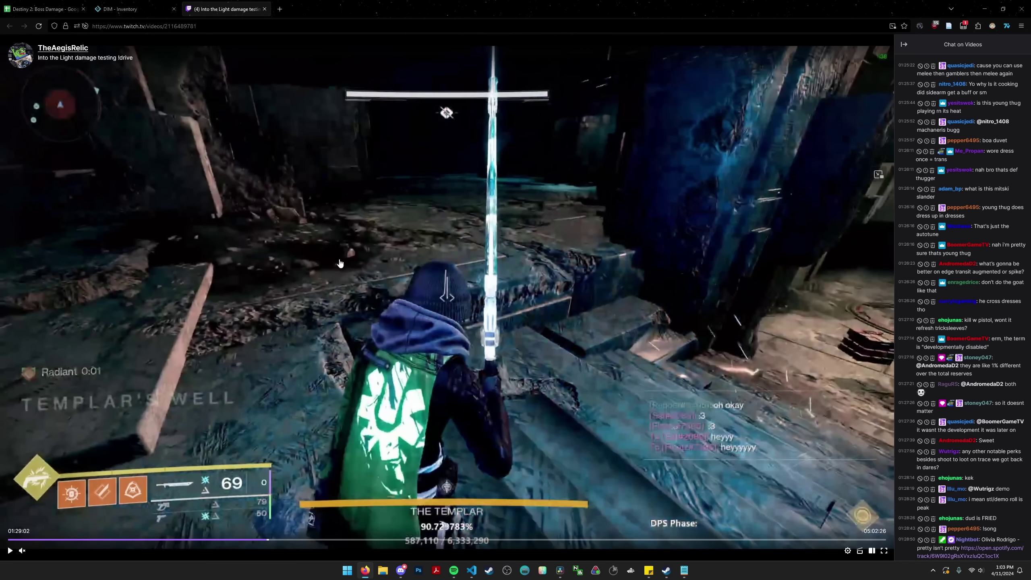
{"action": "left_click", "coordinate": [461, 329]}
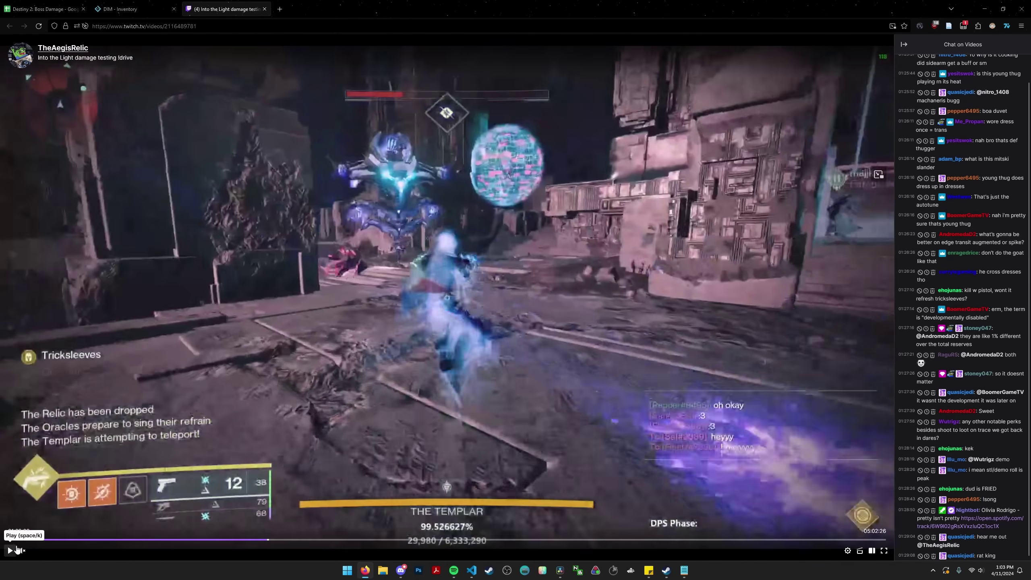
{"action": "left_click", "coordinate": [368, 176]}
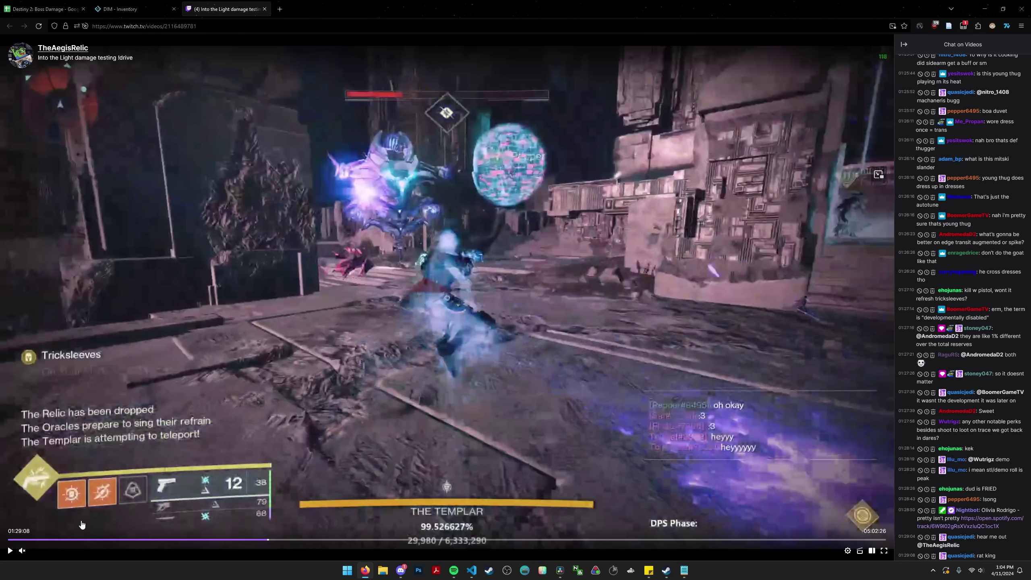
{"action": "left_click", "coordinate": [10, 550]}
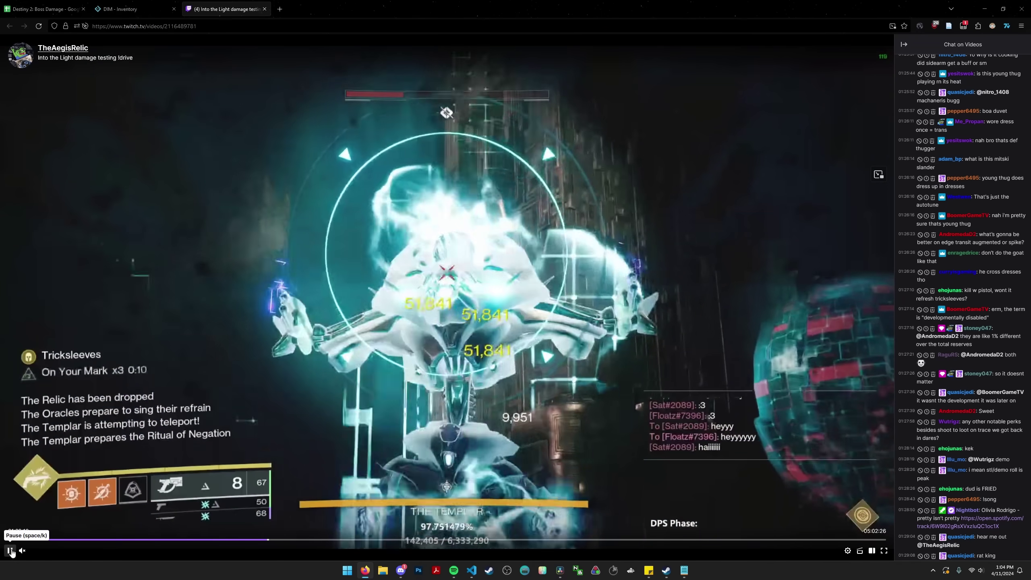
{"action": "left_click", "coordinate": [449, 332]}
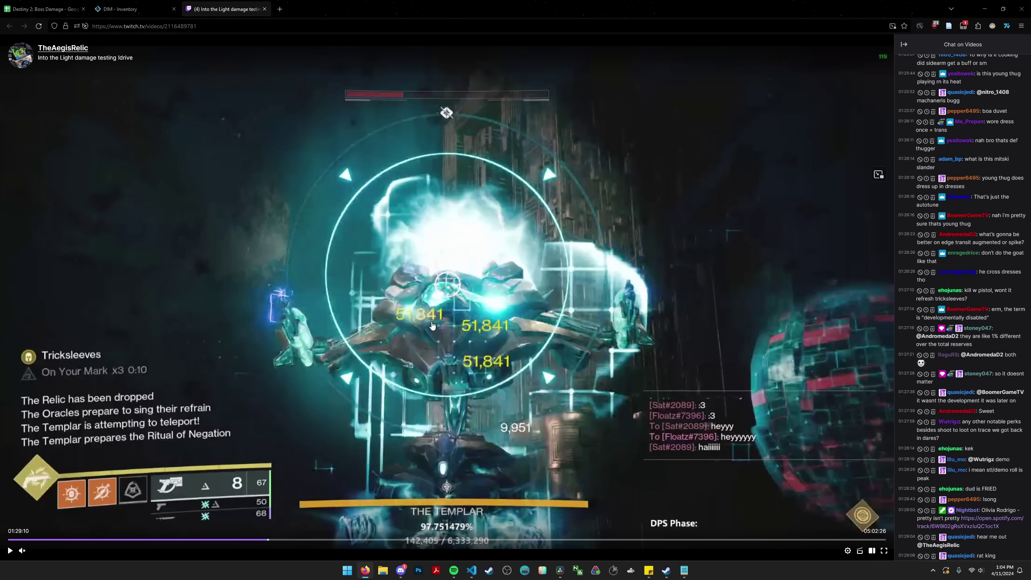
{"action": "left_click", "coordinate": [9, 552]}
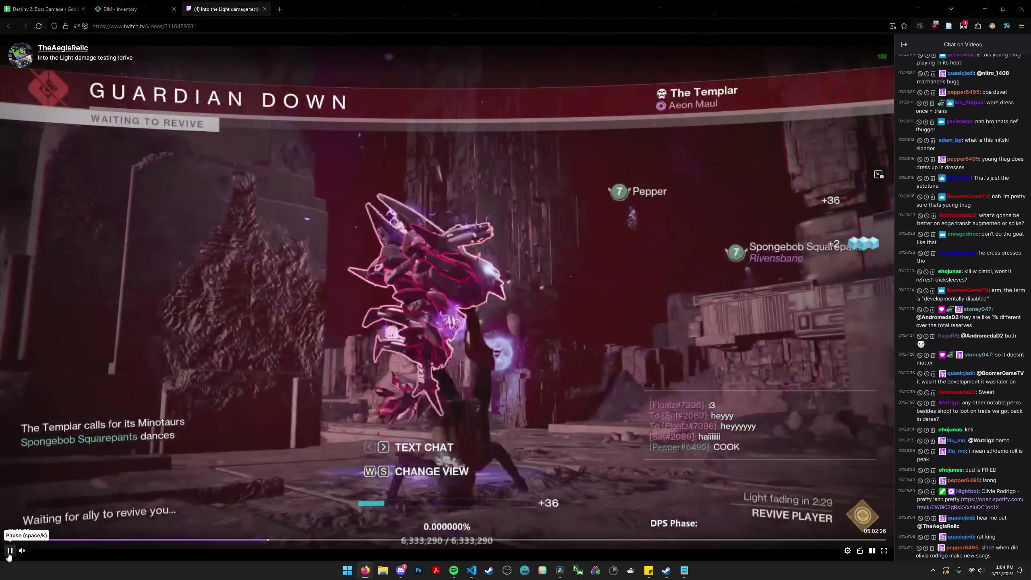
{"action": "left_click", "coordinate": [496, 326]}
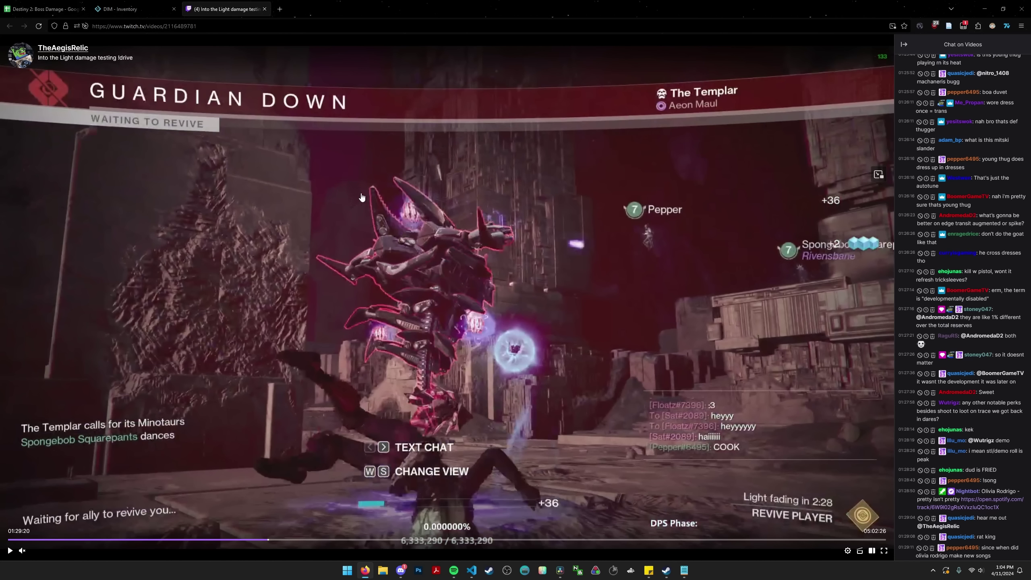
Return to the Boss Damage spreadsheet and compare the Forerunner row with the Grand Overture row on the Swap sheet
{"action": "left_click", "coordinate": [30, 4]}
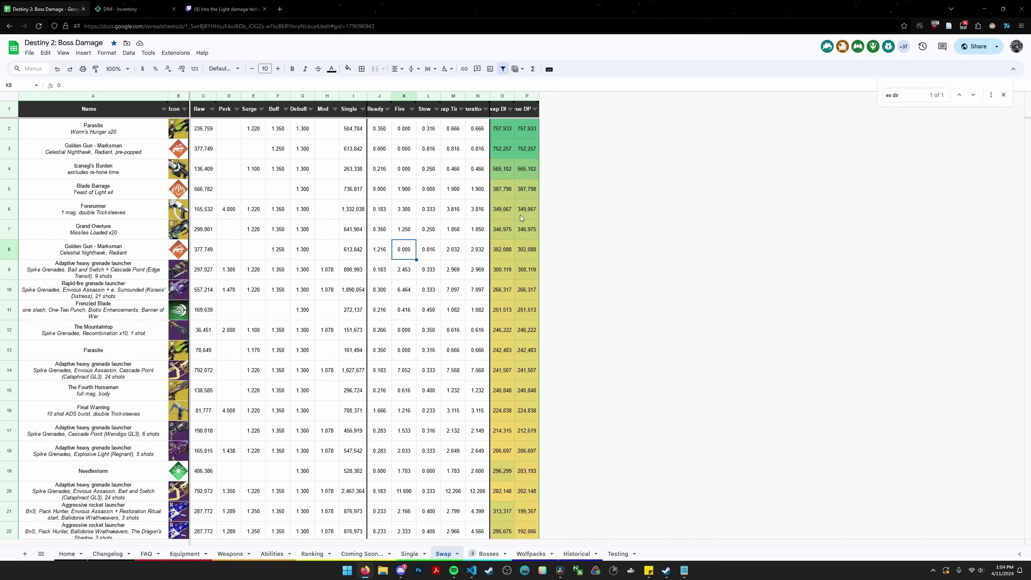
{"action": "left_click_drag", "start_coordinate": [521, 214], "coordinate": [94, 209]}
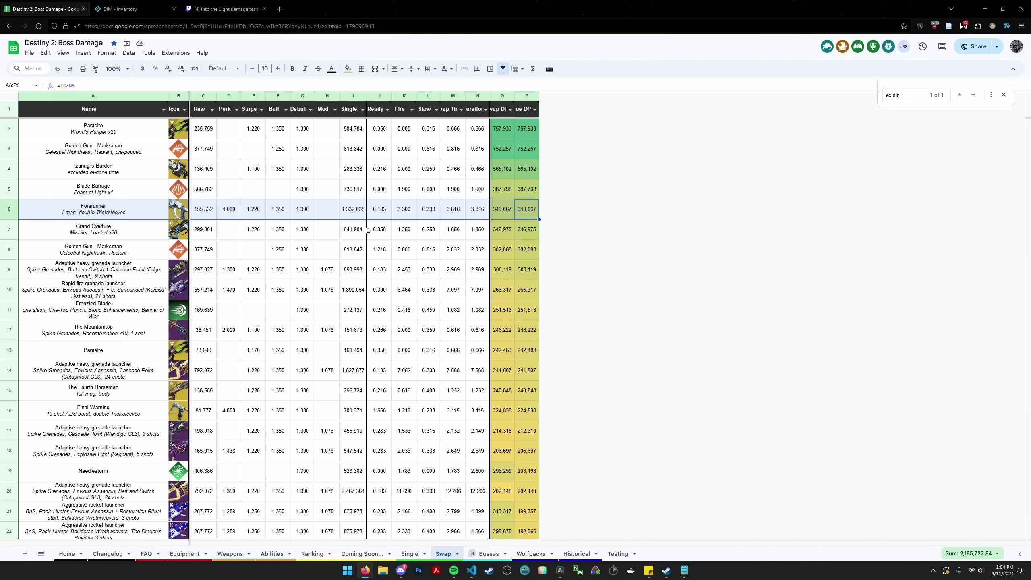
{"action": "left_click", "coordinate": [535, 214]}
{"action": "left_click_drag", "start_coordinate": [537, 212], "coordinate": [534, 235]}
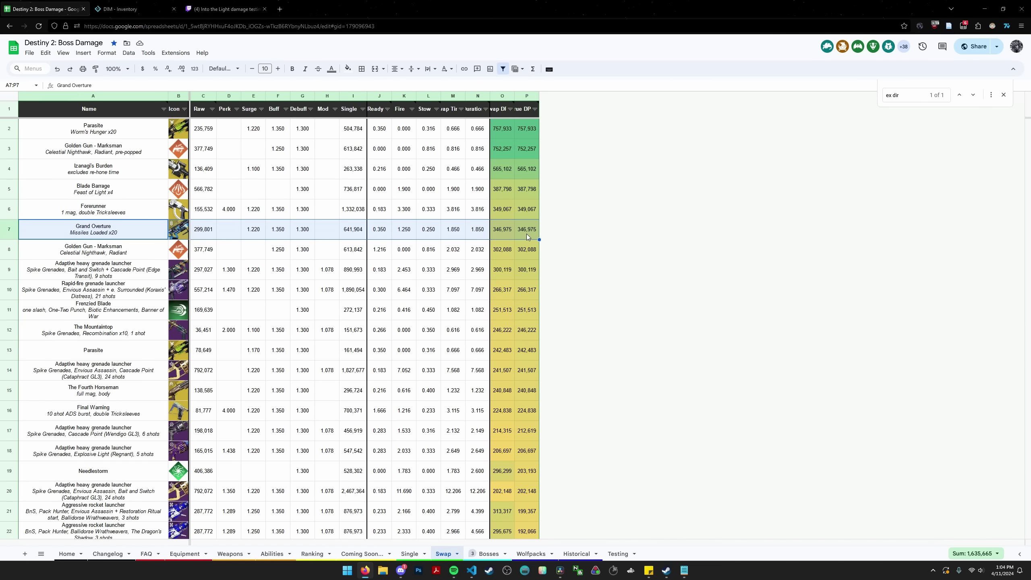
{"action": "left_click_drag", "start_coordinate": [526, 234], "coordinate": [379, 235]}
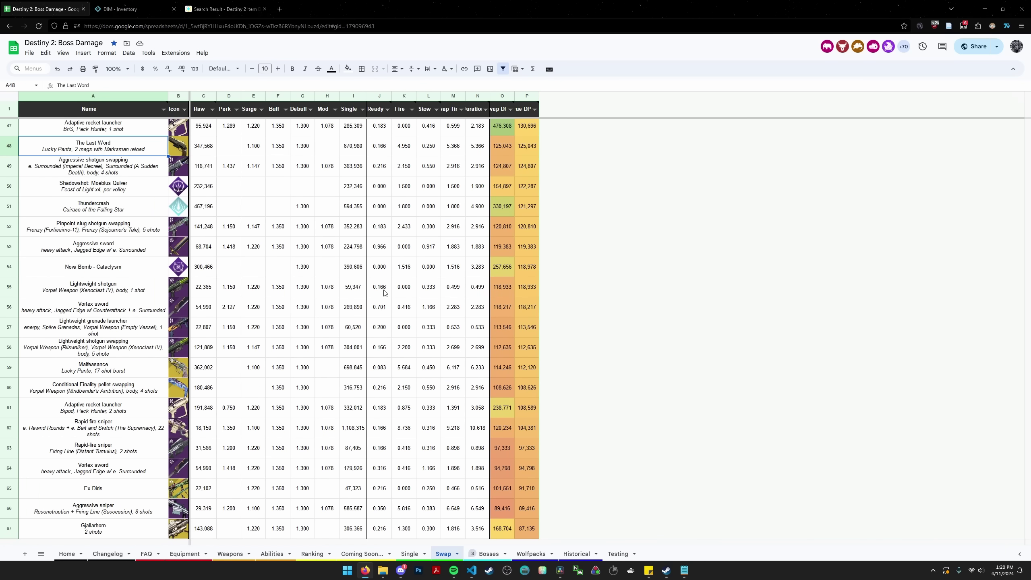
Compare The Last Word row with the non-blighted Malfeasance row on the Swap sheet, including The Last Word's true DPS
{"action": "left_click_drag", "start_coordinate": [132, 150], "coordinate": [537, 140]}
{"action": "left_click_drag", "start_coordinate": [122, 368], "coordinate": [534, 378]}
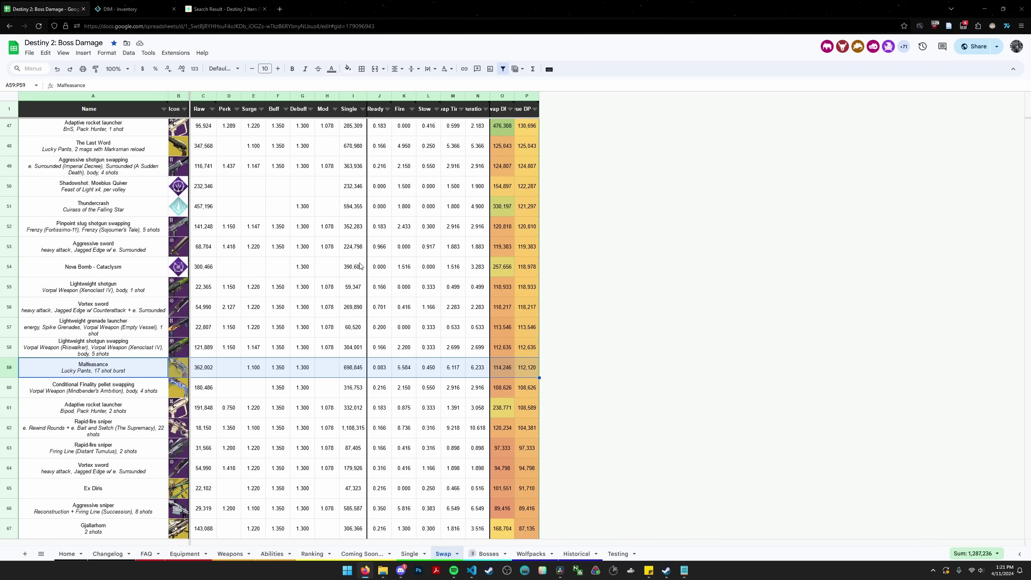
{"action": "left_click", "coordinate": [129, 147]}
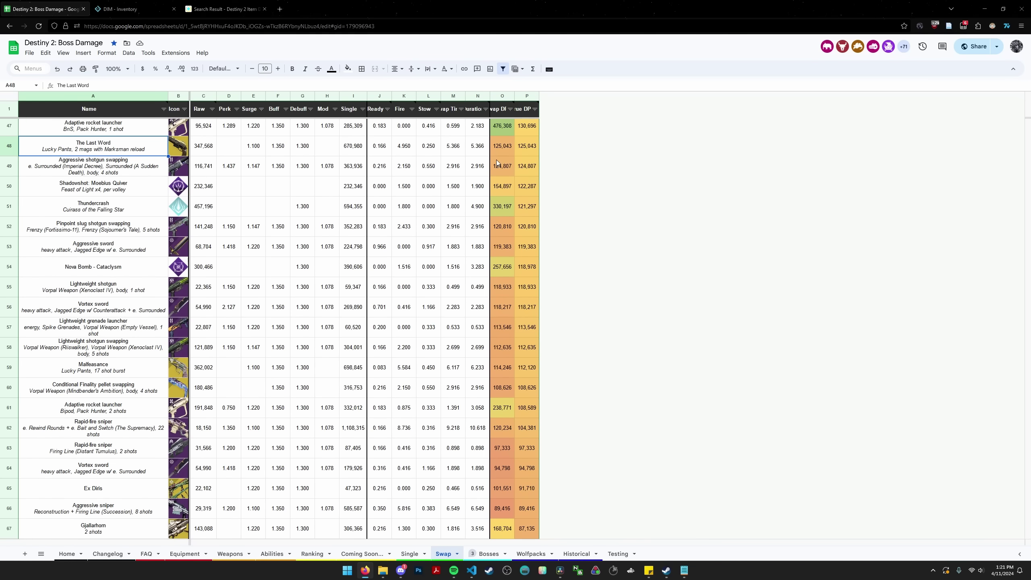
{"action": "left_click", "coordinate": [521, 149]}
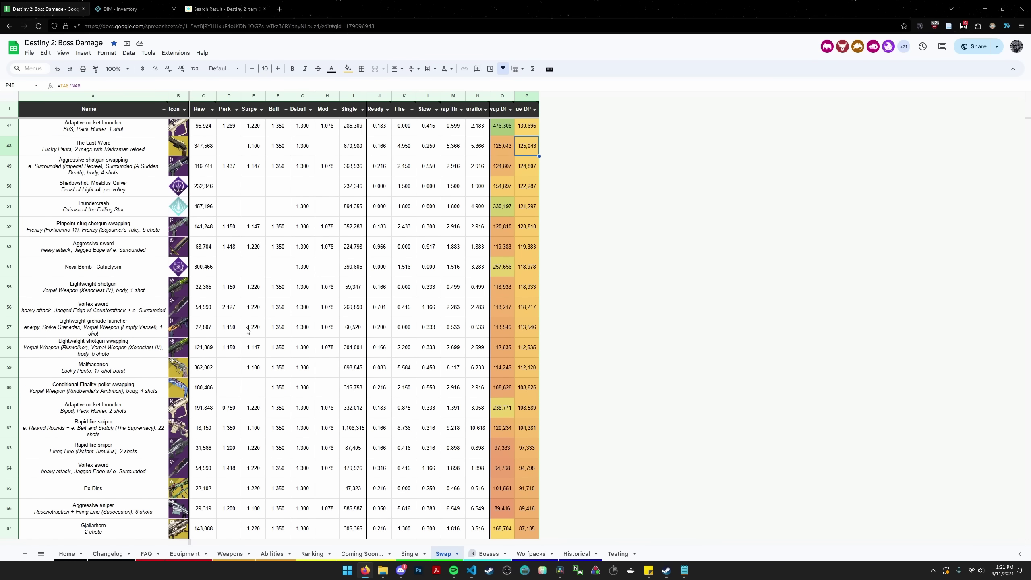
Select the blighted 17 shot burst Malfeasance row on the Swap sheet, and examine a row further up
{"action": "scroll", "coordinate": [248, 331], "scroll_direction": "up", "scroll_amount": 10}
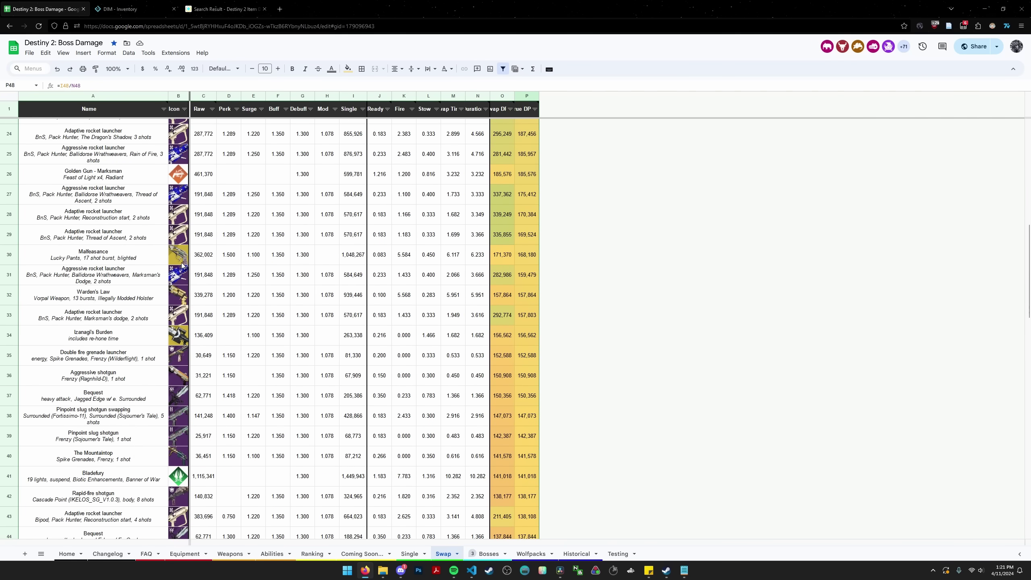
{"action": "left_click_drag", "start_coordinate": [121, 255], "coordinate": [508, 275]}
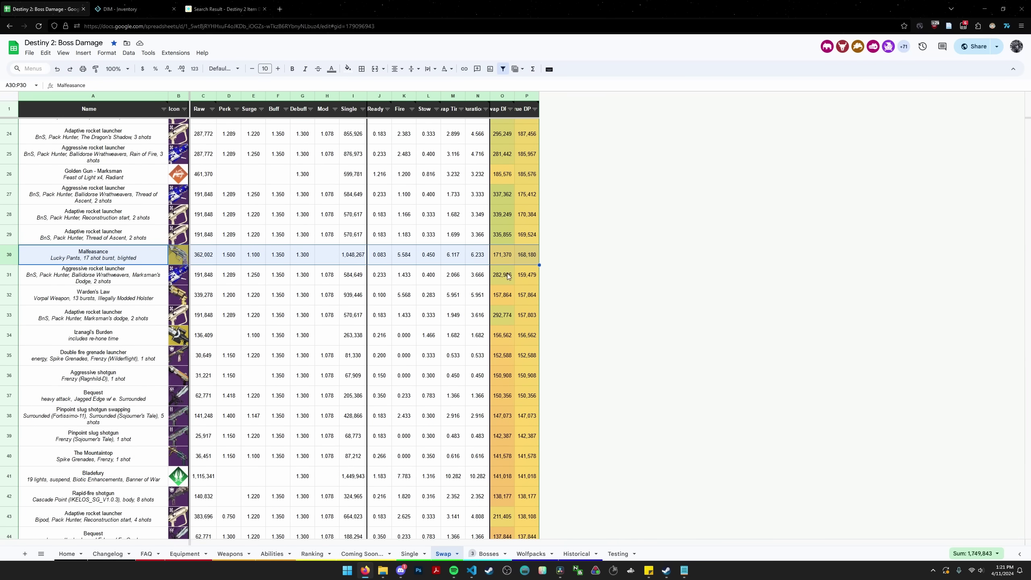
{"action": "scroll", "coordinate": [474, 366], "scroll_direction": "up", "scroll_amount": 3}
{"action": "left_click_drag", "start_coordinate": [525, 365], "coordinate": [135, 367]}
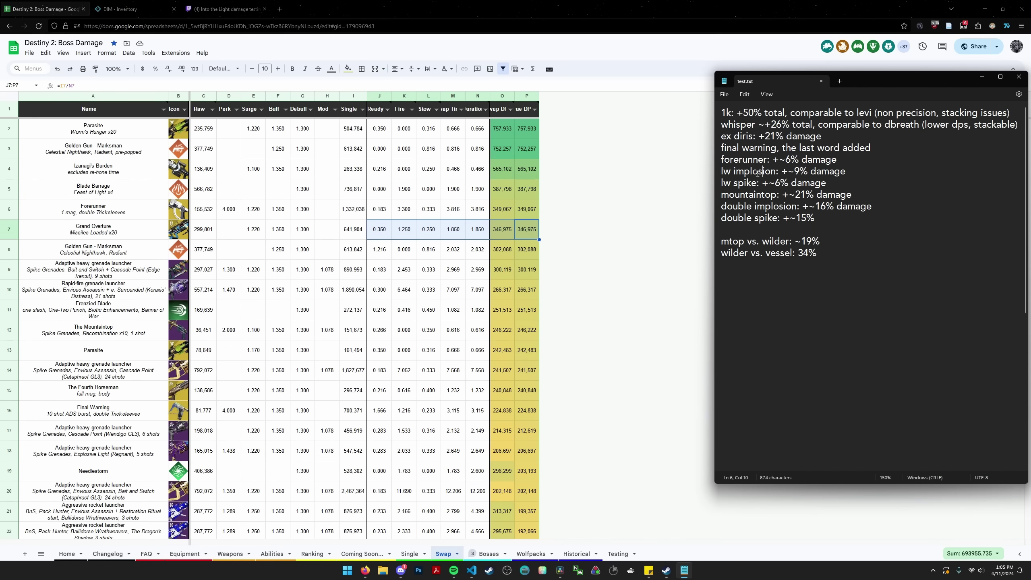
Highlight the lw implosion, lw spike, double implosion and double spike lines in the notes one at a time
{"action": "left_click", "coordinate": [763, 172]}
{"action": "mouse_move", "coordinate": [717, 174]}
{"action": "left_mouse_down"}
{"action": "mouse_move", "coordinate": [877, 219]}
{"action": "mouse_move", "coordinate": [729, 179]}
{"action": "left_mouse_up"}
{"action": "triple_click", "coordinate": [726, 174]}
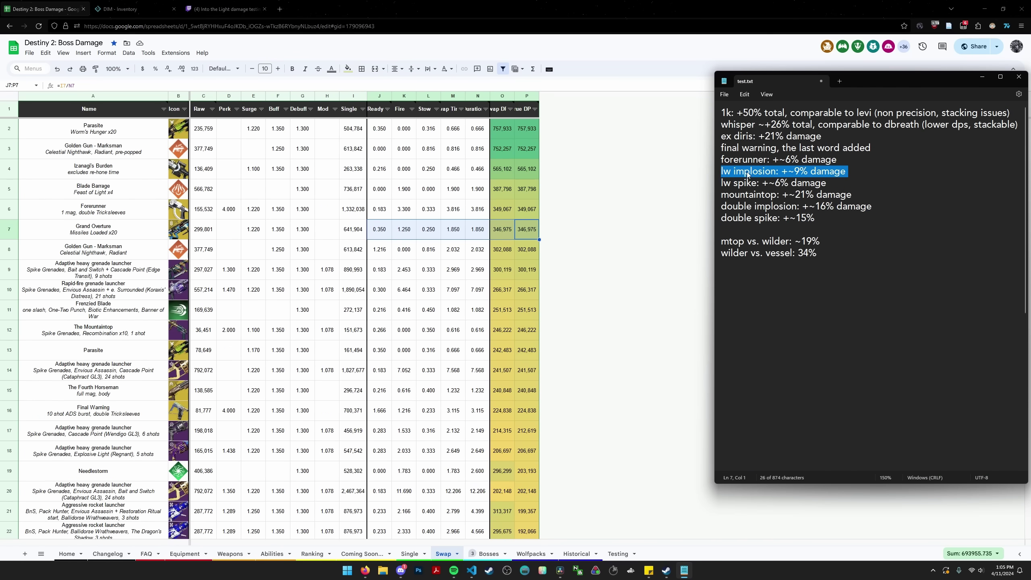
{"action": "left_click", "coordinate": [808, 184]}
{"action": "left_click_drag", "start_coordinate": [827, 184], "coordinate": [709, 186]}
{"action": "left_click_drag", "start_coordinate": [872, 206], "coordinate": [719, 206]}
{"action": "left_click_drag", "start_coordinate": [815, 218], "coordinate": [711, 219]}
{"action": "left_click", "coordinate": [711, 218]}
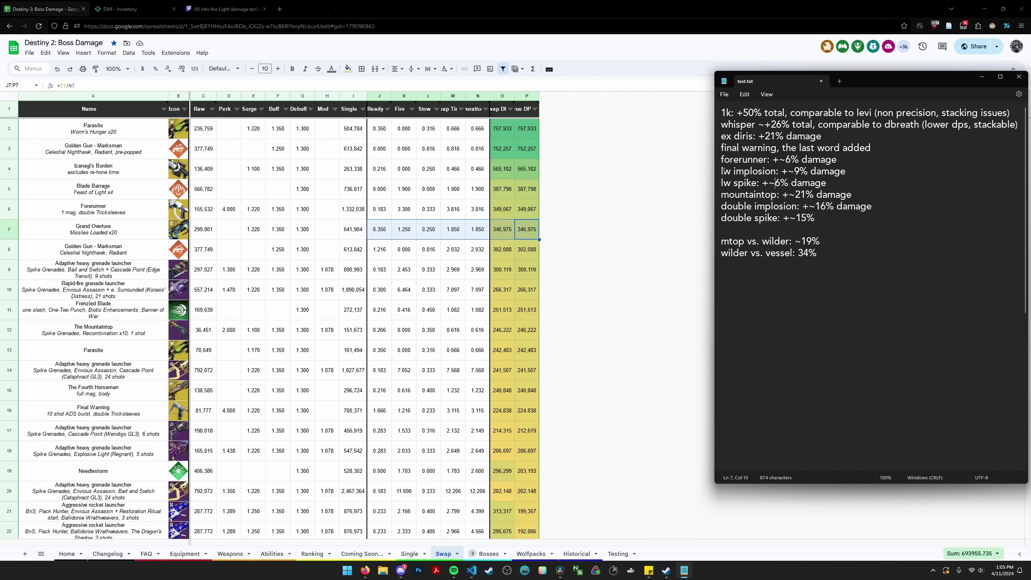
Highlight the two lw grenade launcher lines as a pair in the notes, followed by the two double fire lines
{"action": "left_click_drag", "start_coordinate": [719, 171], "coordinate": [719, 194]}
{"action": "left_click", "coordinate": [829, 217]}
{"action": "left_click", "coordinate": [829, 189]}
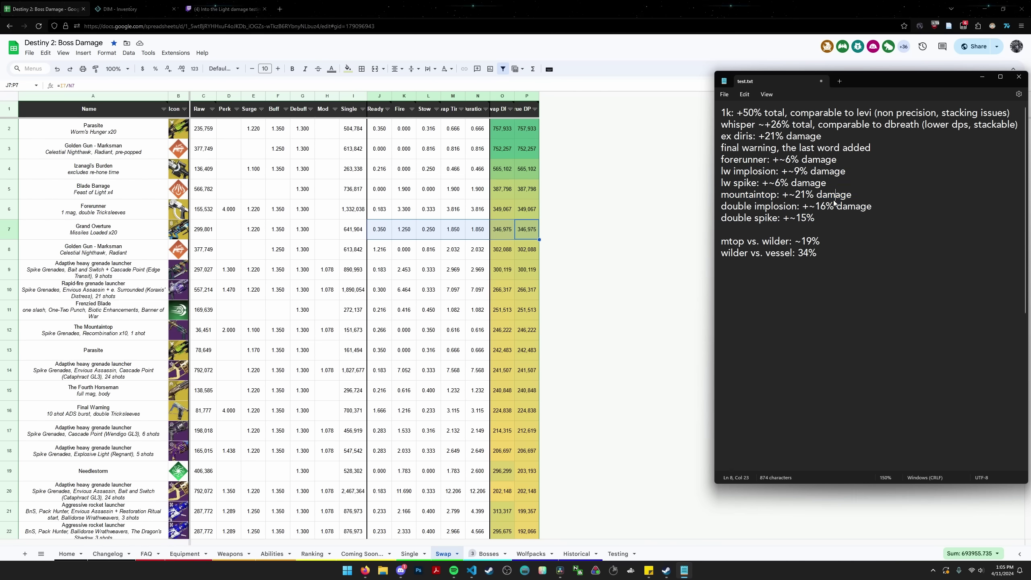
{"action": "left_click_drag", "start_coordinate": [828, 185], "coordinate": [720, 172]}
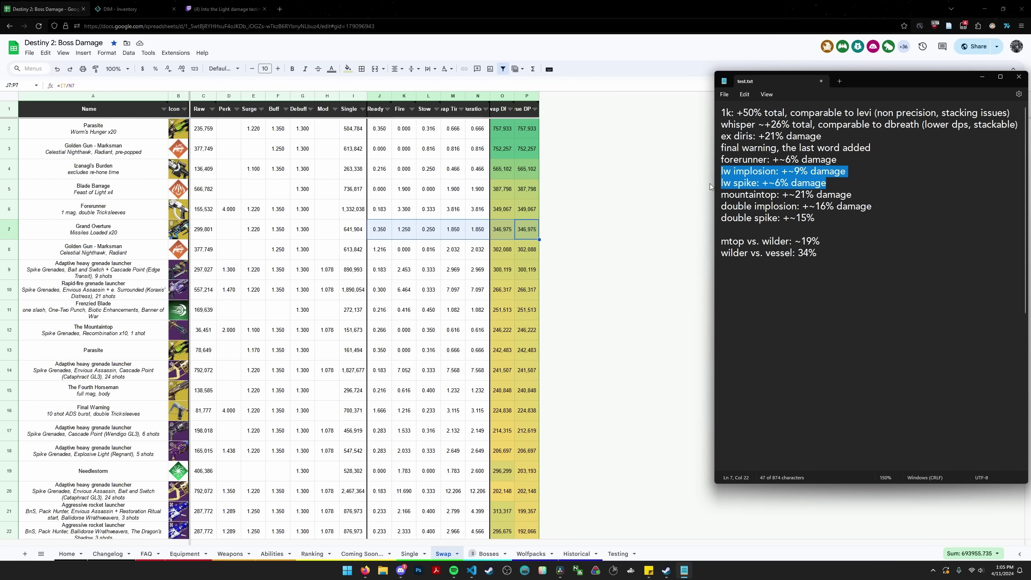
{"action": "left_click", "coordinate": [756, 194]}
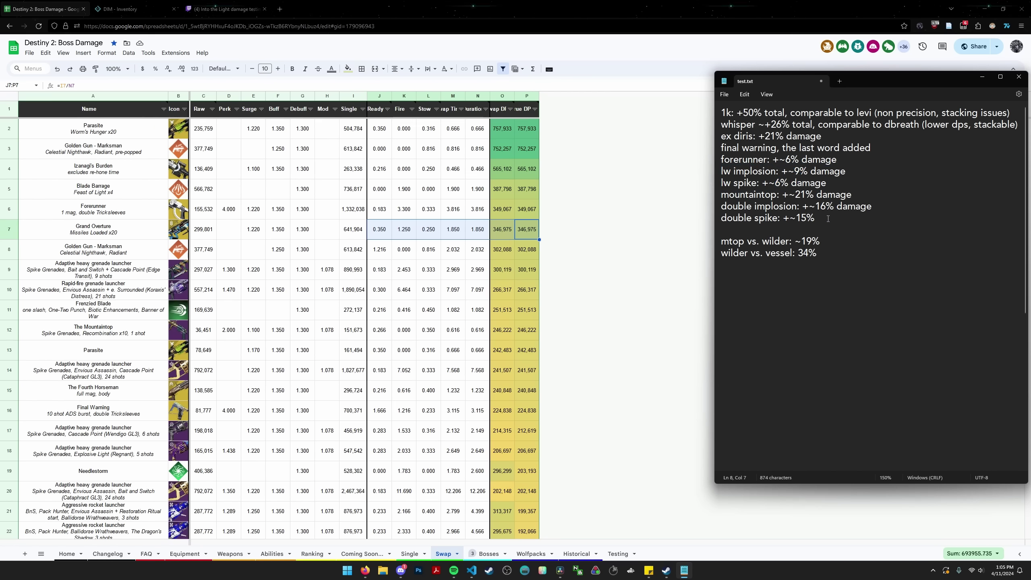
{"action": "left_click_drag", "start_coordinate": [828, 219], "coordinate": [727, 206]}
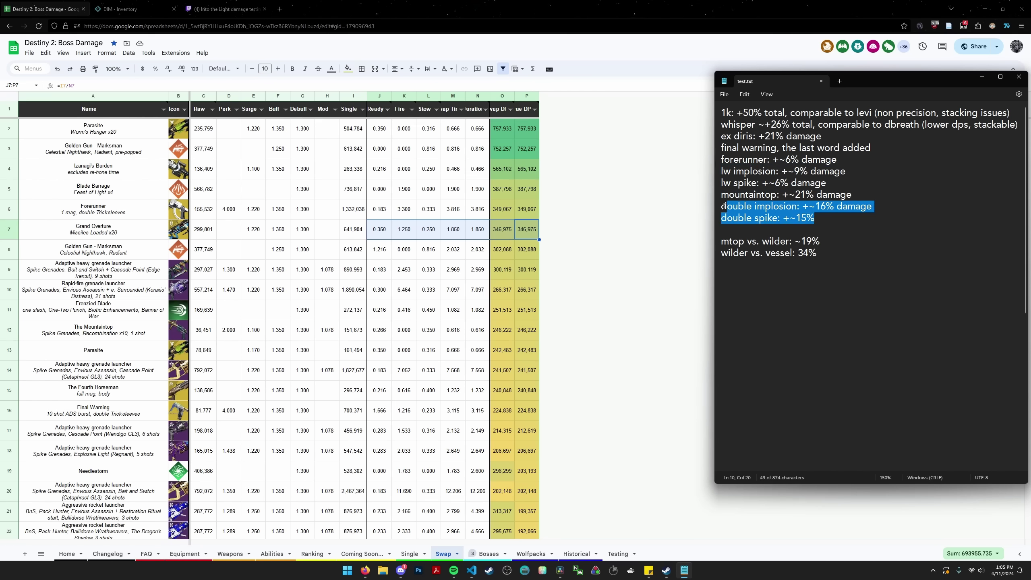
{"action": "left_click", "coordinate": [771, 219]}
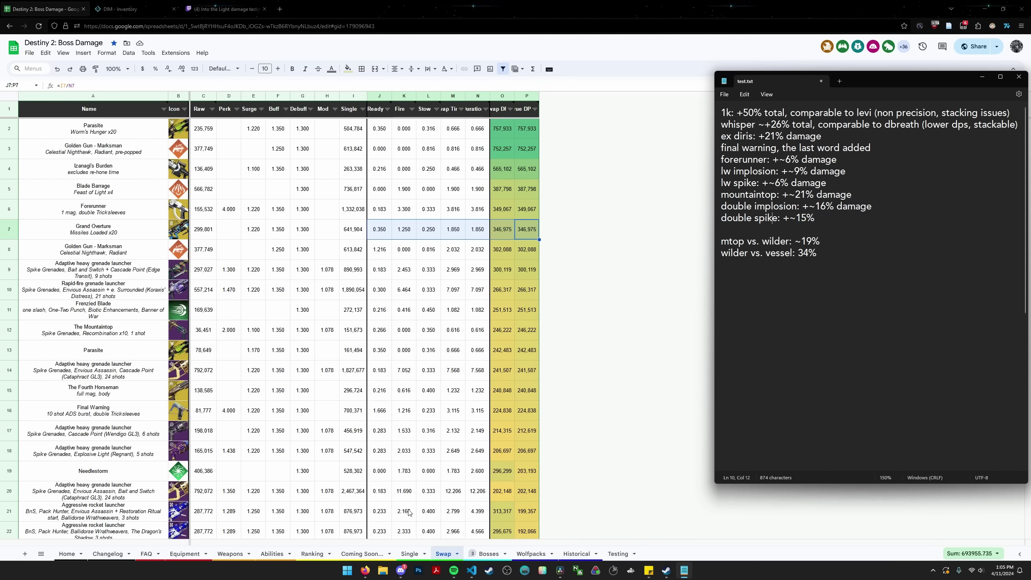
Compare the Wipe values of the double fire and lightweight frame Spike Grenades launchers on the Weapons sheet
{"action": "left_click", "coordinate": [232, 555]}
{"action": "left_click", "coordinate": [263, 293]}
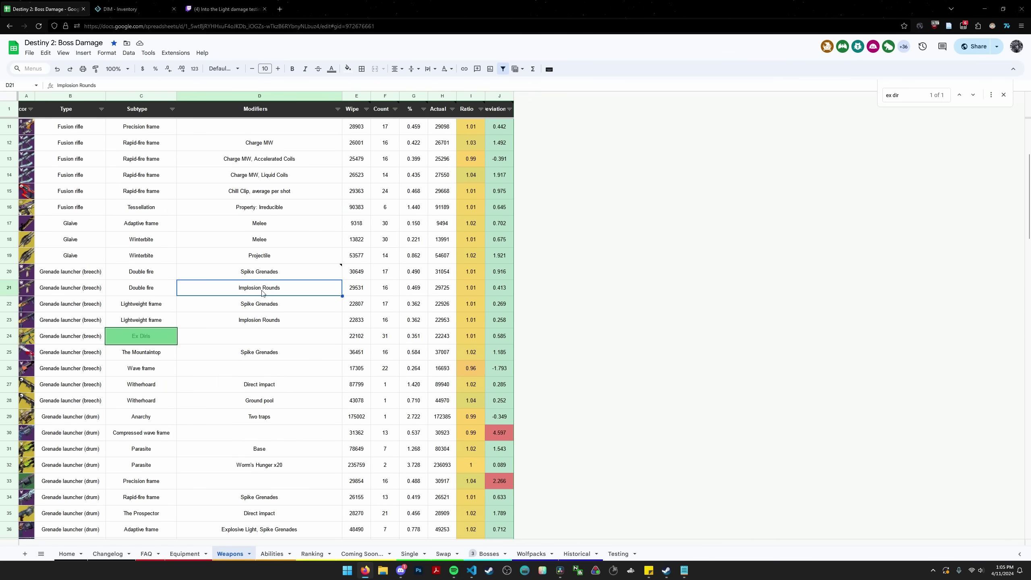
{"action": "left_click", "coordinate": [142, 278]}
{"action": "left_click", "coordinate": [360, 276]}
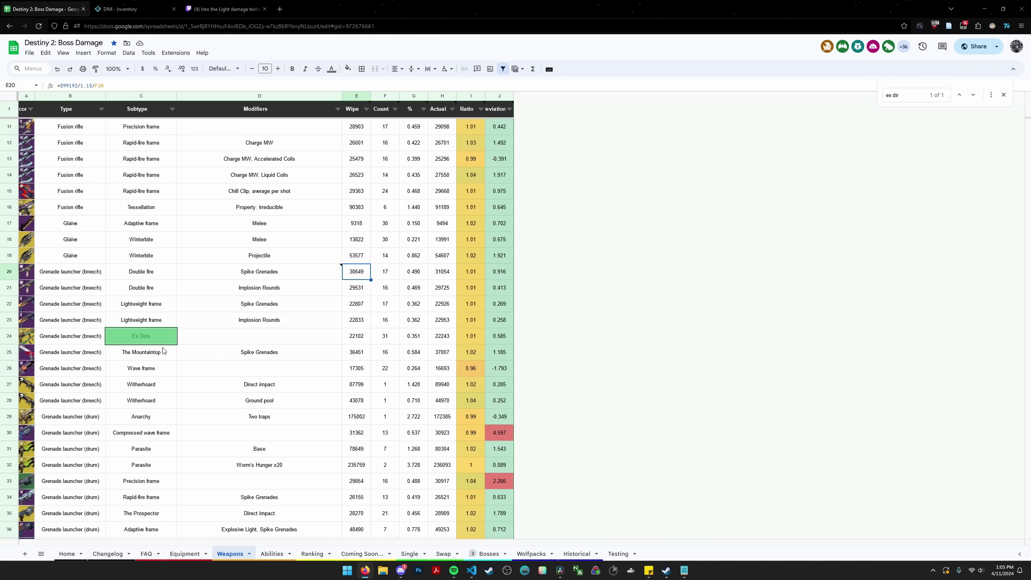
{"action": "left_click", "coordinate": [354, 307]}
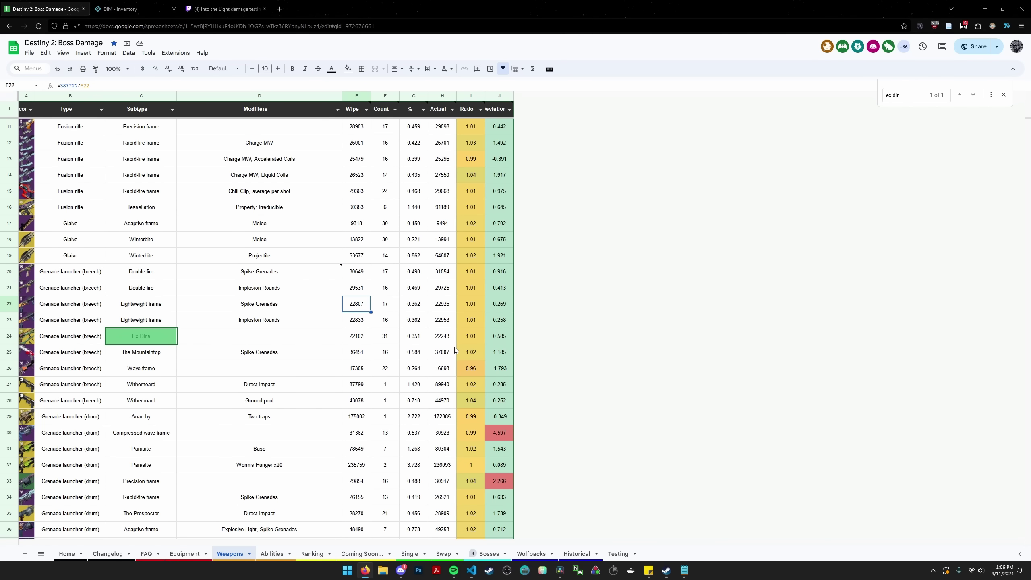
Reopen the notes and highlight the "mtop vs. wilder" and "wilder vs. vessel" comparison lines
{"action": "left_click", "coordinate": [679, 571]}
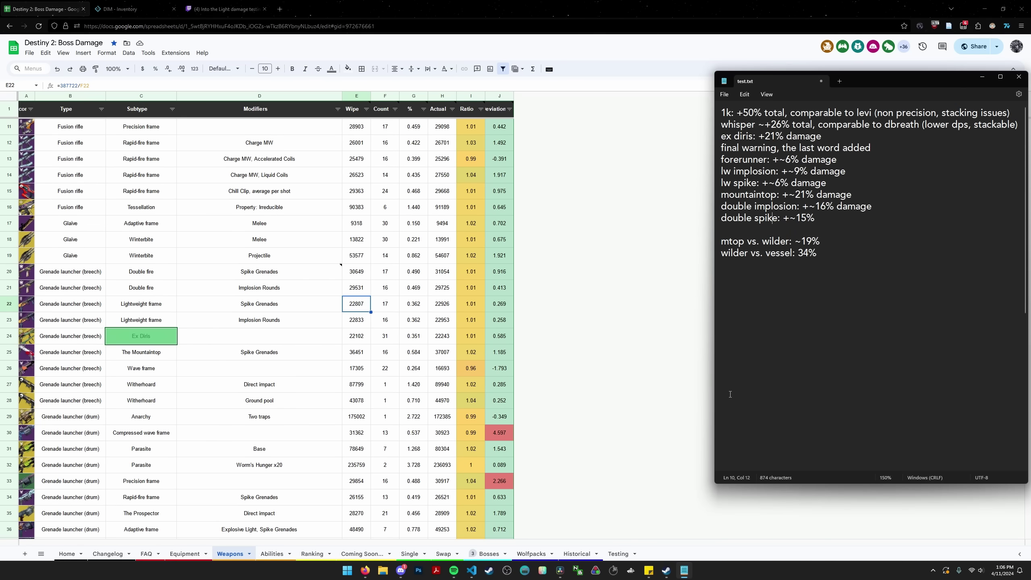
{"action": "left_click_drag", "start_coordinate": [834, 257], "coordinate": [719, 242]}
{"action": "left_click", "coordinate": [785, 252]}
{"action": "left_click_drag", "start_coordinate": [834, 241], "coordinate": [745, 240]}
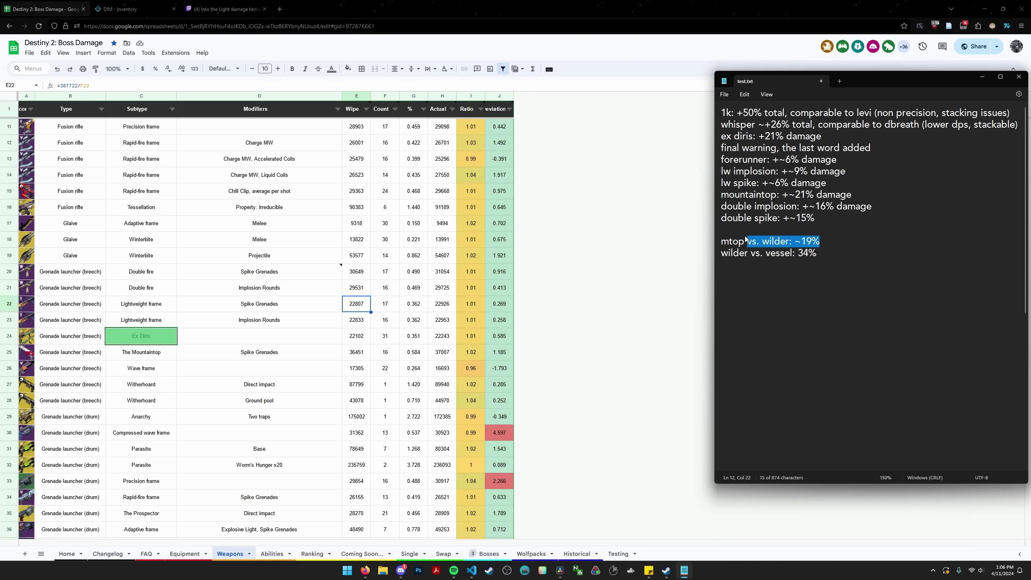
{"action": "left_click", "coordinate": [758, 256]}
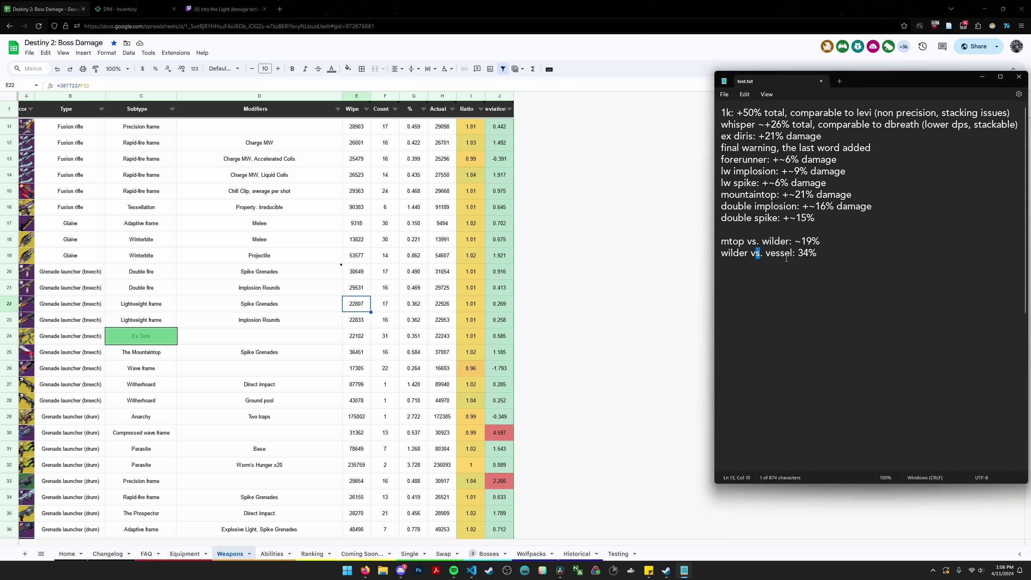
{"action": "left_click_drag", "start_coordinate": [817, 254], "coordinate": [716, 254]}
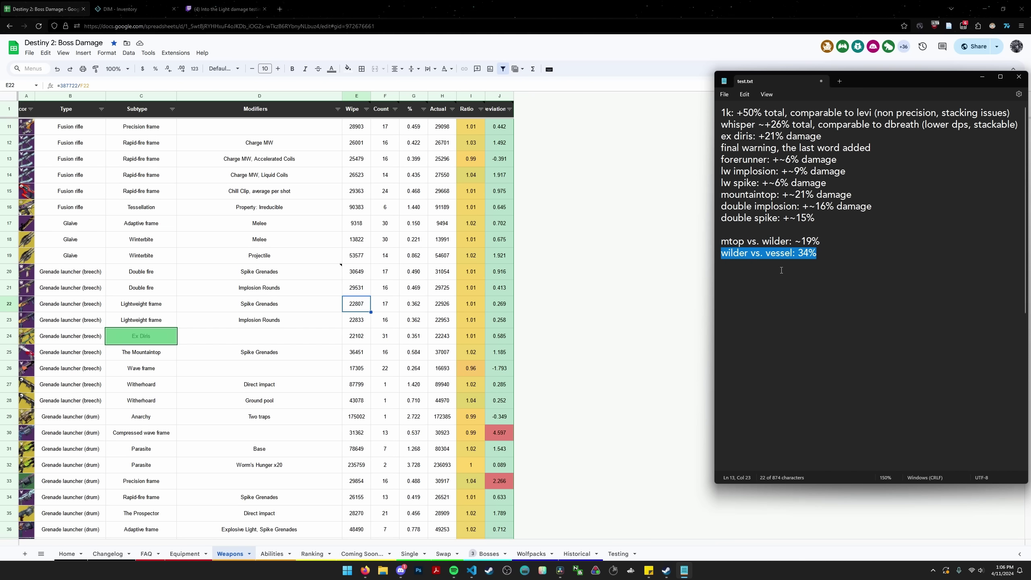
Highlight the "mtop vs. wilder" and "wilder vs. vessel" lines together in the notes, followed by the mountaintop damage line
{"action": "left_click_drag", "start_coordinate": [817, 253], "coordinate": [721, 242]}
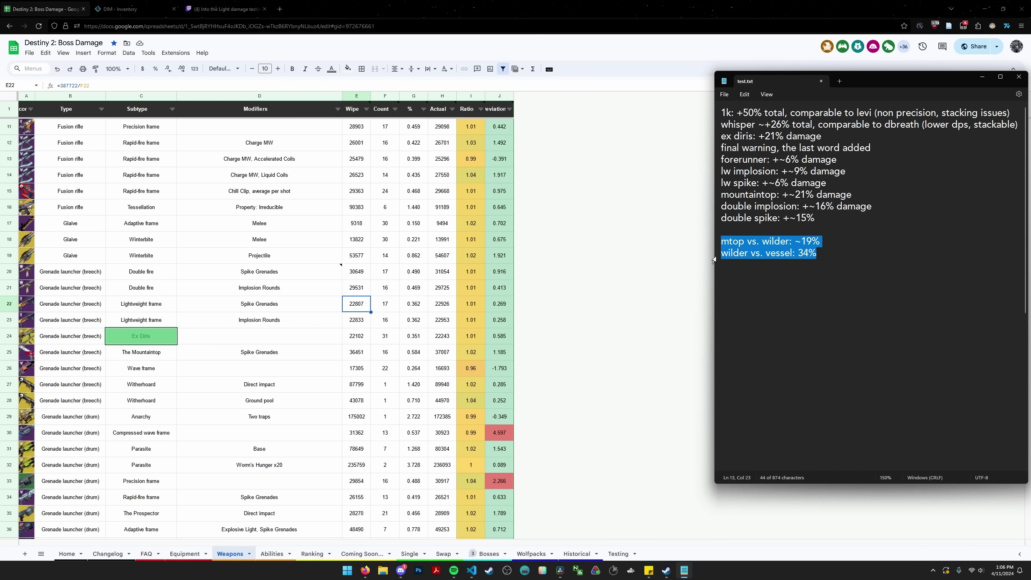
{"action": "left_click", "coordinate": [797, 194]}
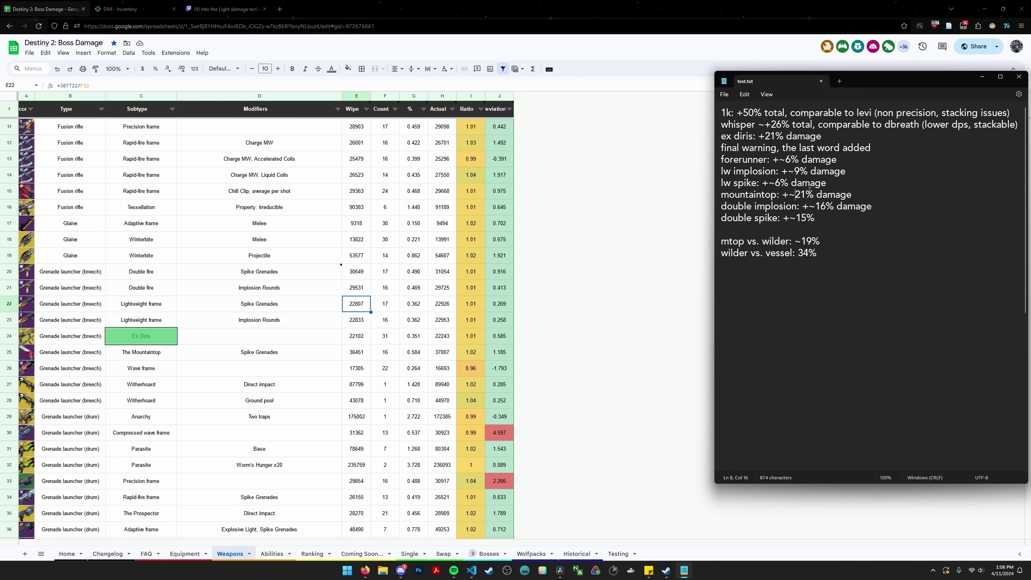
{"action": "left_click_drag", "start_coordinate": [860, 195], "coordinate": [714, 194]}
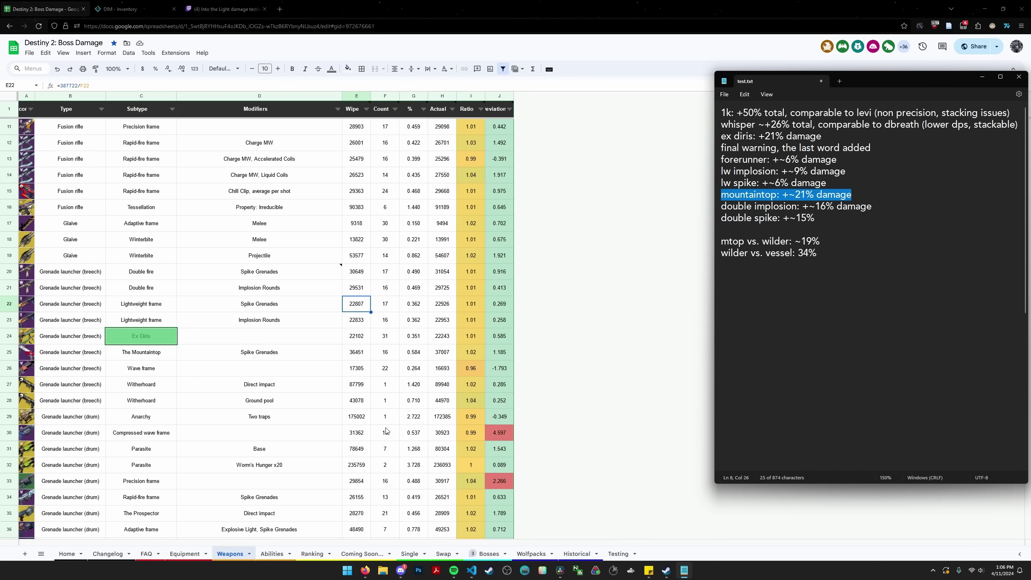
On the Swap sheet, select The Mountaintop's Recombination x10 row and compare it with the Parasite row directly beneath it
{"action": "left_click", "coordinate": [443, 553]}
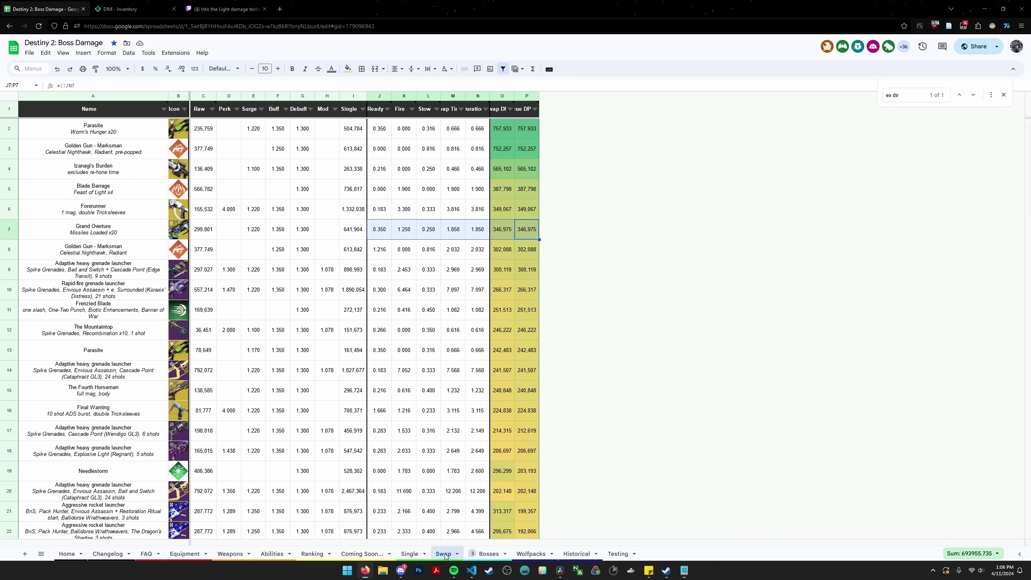
{"action": "left_click", "coordinate": [226, 311]}
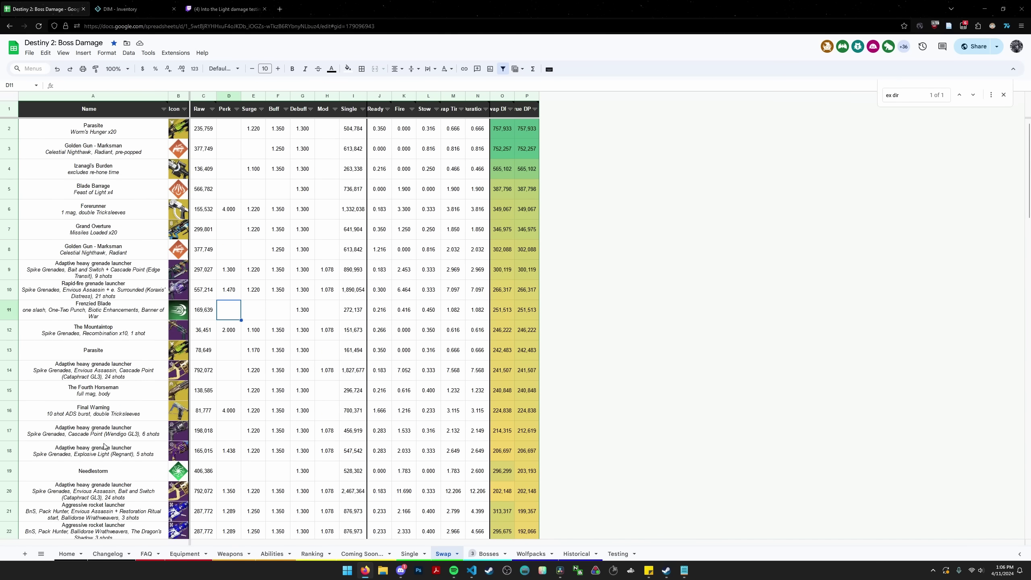
{"action": "left_click_drag", "start_coordinate": [108, 335], "coordinate": [360, 332]}
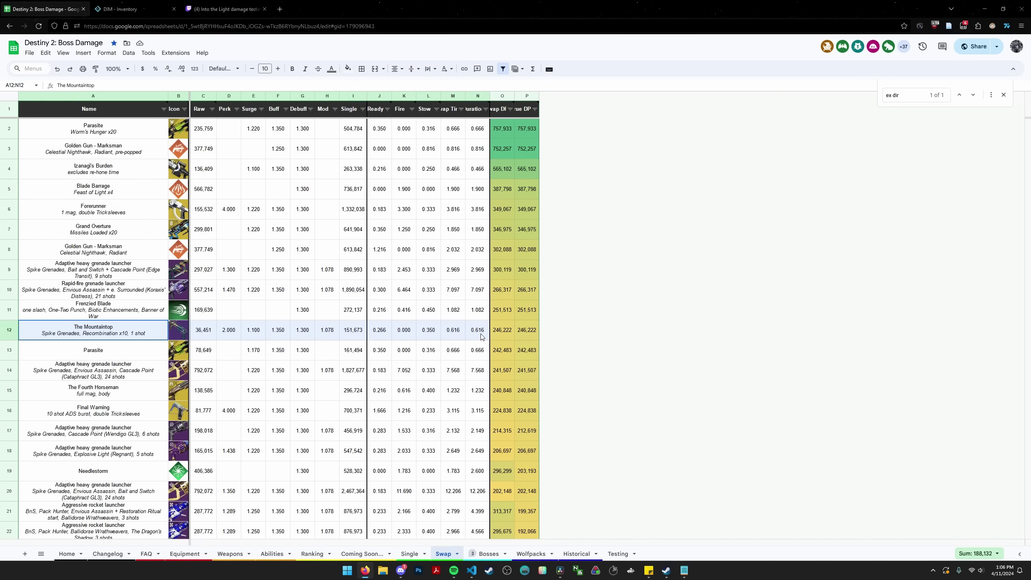
{"action": "left_click_drag", "start_coordinate": [526, 331], "coordinate": [120, 333]}
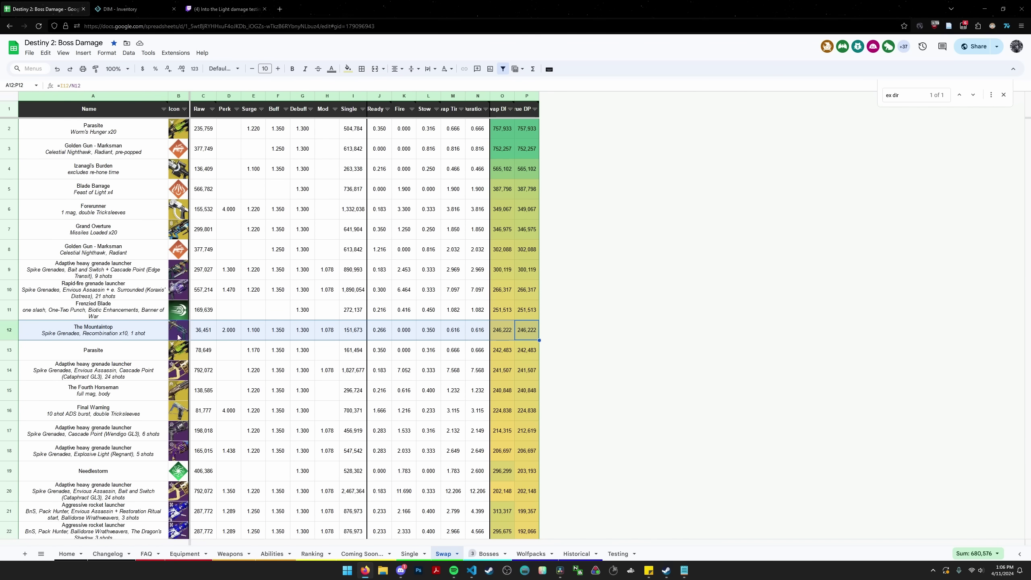
{"action": "left_click_drag", "start_coordinate": [130, 334], "coordinate": [525, 345]}
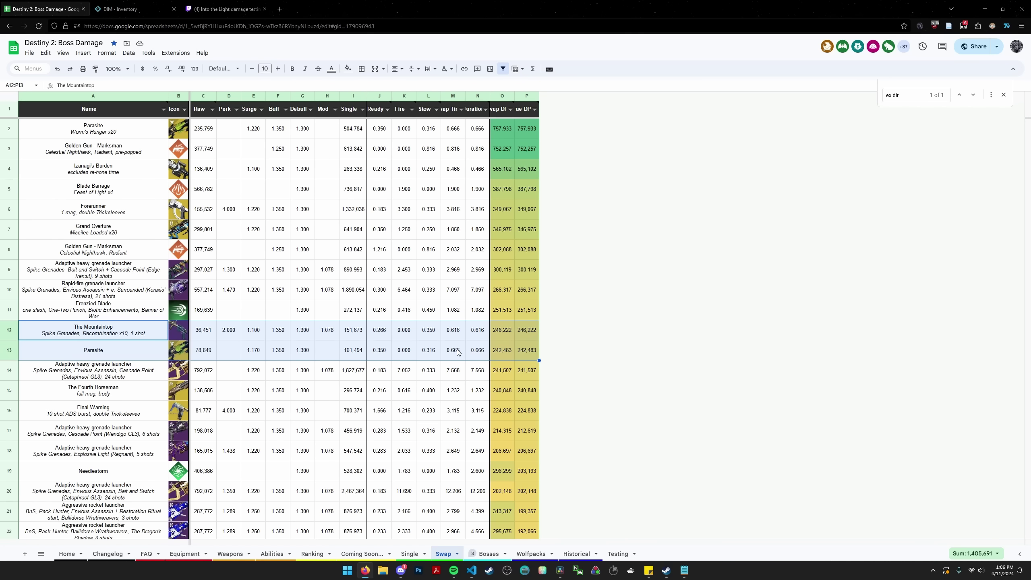
{"action": "left_click", "coordinate": [351, 352]}
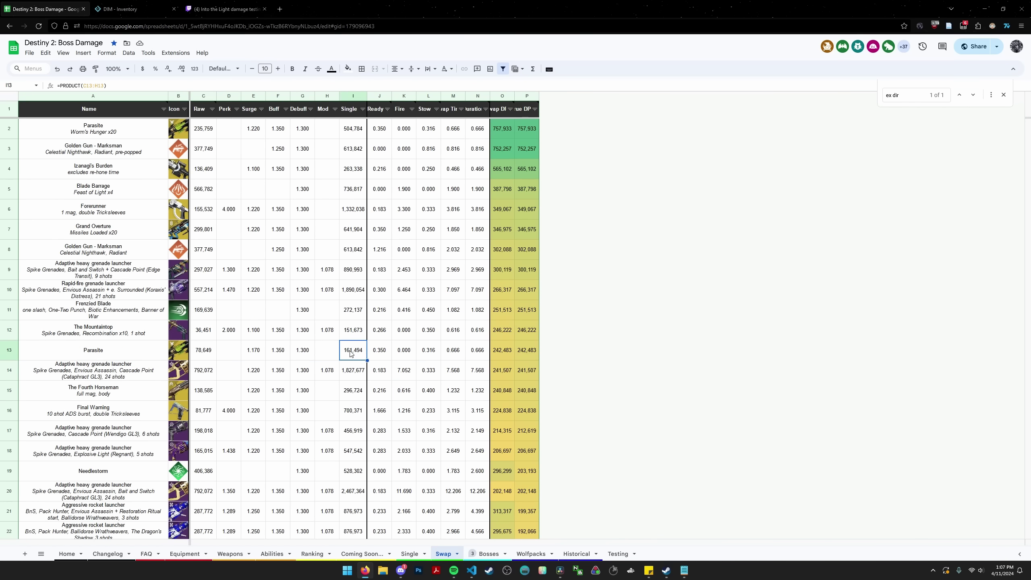
Compare The Mountaintop's Frenzy row on the Swap sheet with the Double fire grenade launcher (Wilderflight) row and the rows between them
{"action": "scroll", "coordinate": [351, 353], "scroll_direction": "down", "scroll_amount": 10}
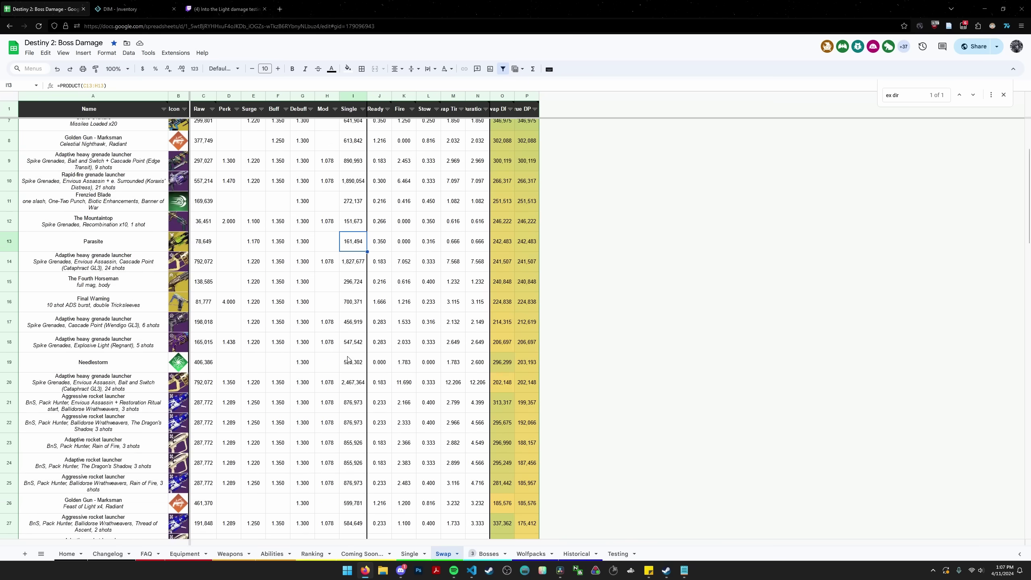
{"action": "scroll", "coordinate": [348, 368], "scroll_direction": "down", "scroll_amount": 5}
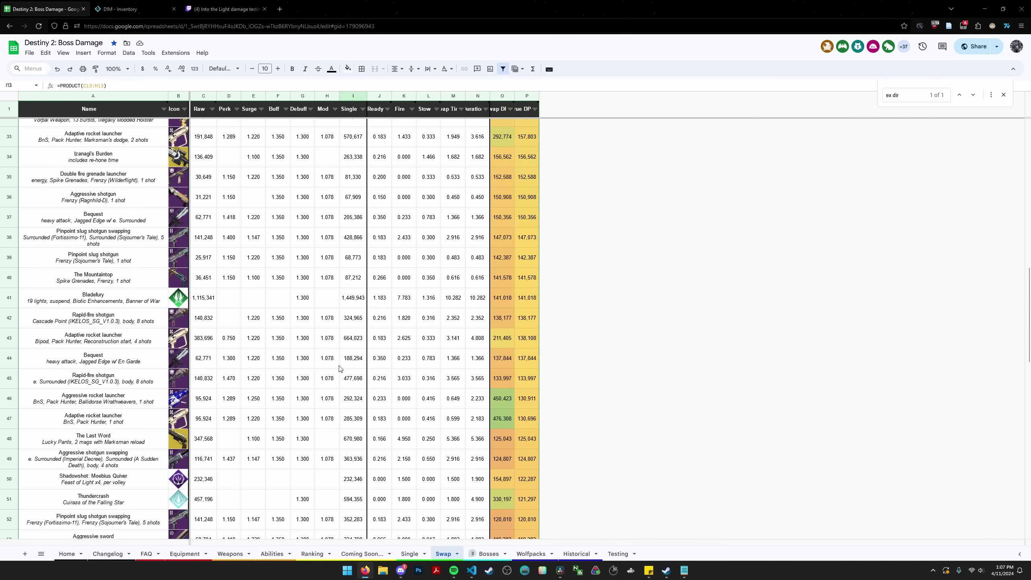
{"action": "left_click_drag", "start_coordinate": [116, 282], "coordinate": [527, 280]}
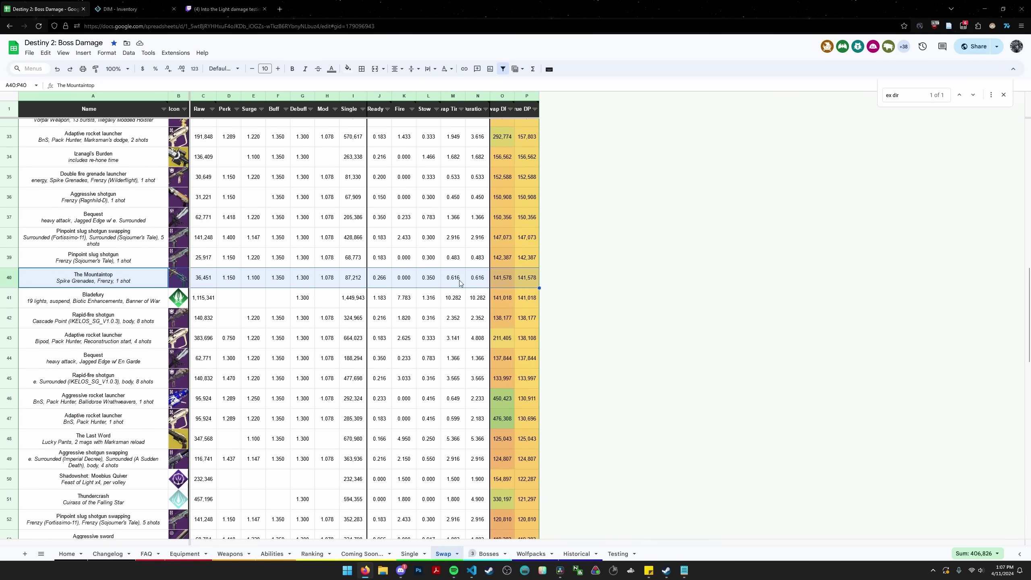
{"action": "scroll", "coordinate": [223, 247], "scroll_direction": "up", "scroll_amount": 1}
{"action": "left_click", "coordinate": [222, 248]}
{"action": "left_click_drag", "start_coordinate": [93, 193], "coordinate": [498, 308]}
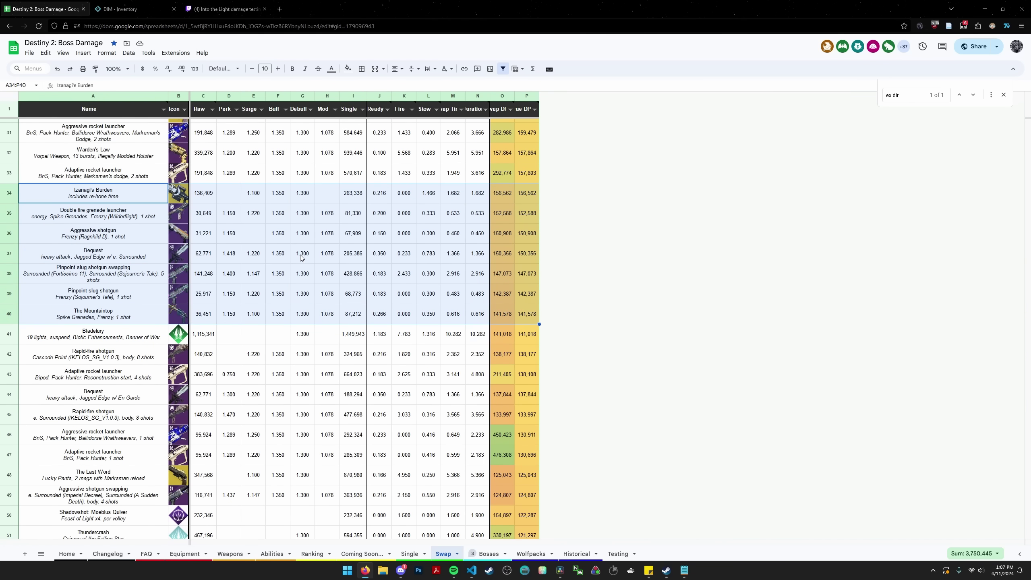
{"action": "left_click_drag", "start_coordinate": [93, 213], "coordinate": [527, 213]}
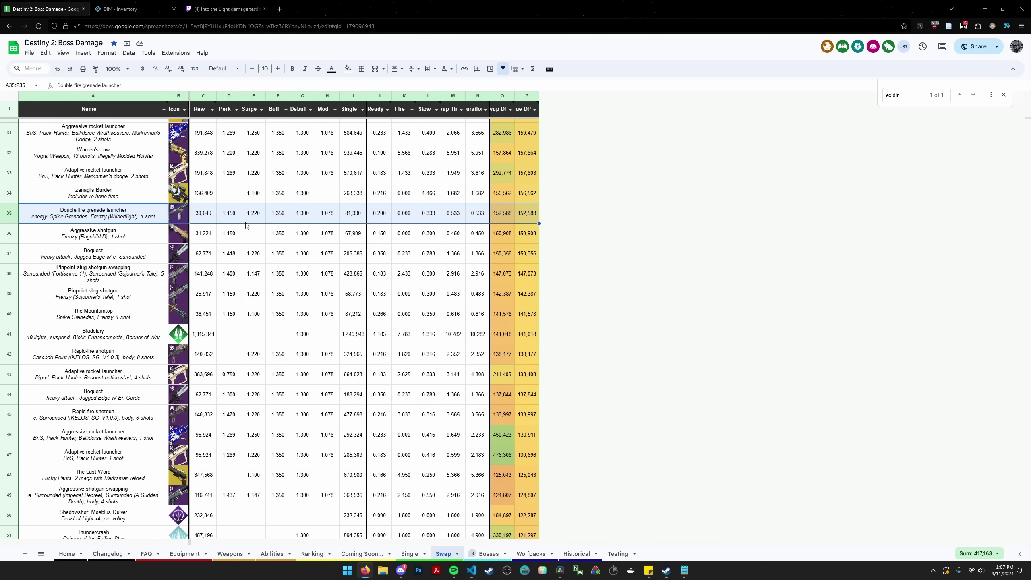
{"action": "left_click_drag", "start_coordinate": [135, 196], "coordinate": [133, 316]}
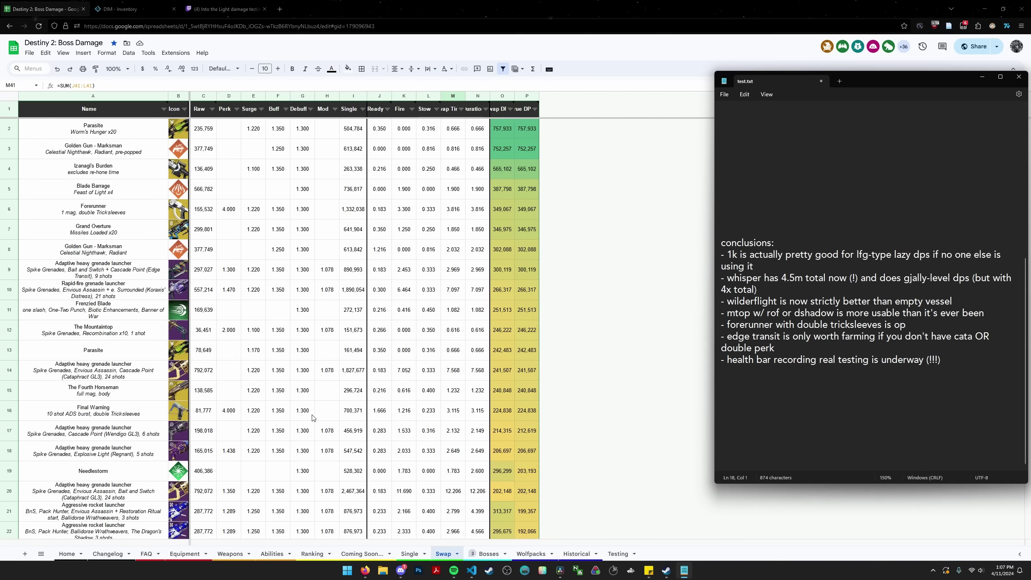
Highlight the conclusion in the notes about 1k being good for lfg-type lazy dps
{"action": "left_click", "coordinate": [780, 248]}
{"action": "left_click", "coordinate": [719, 257]}
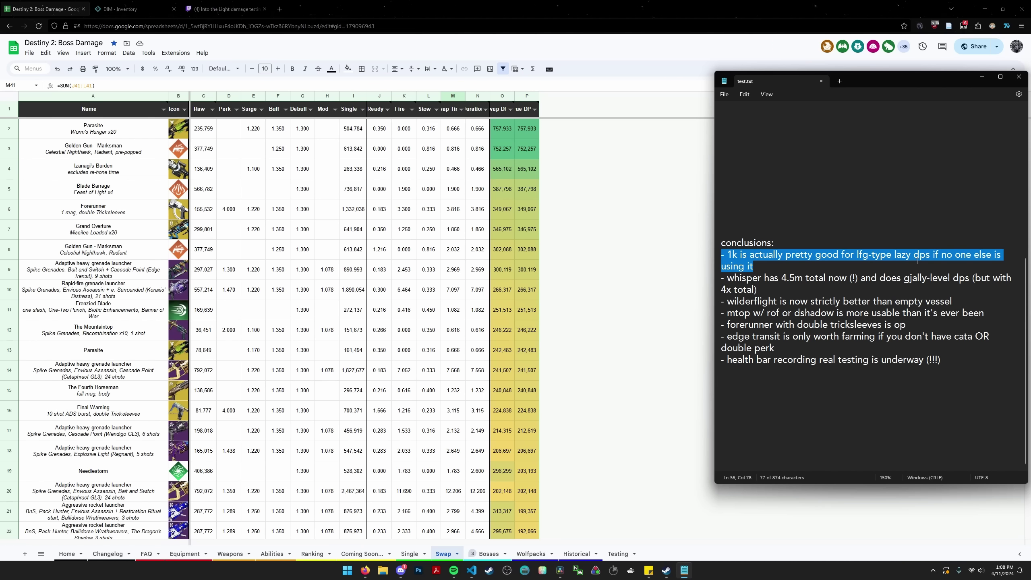
{"action": "left_click", "coordinate": [764, 268]}
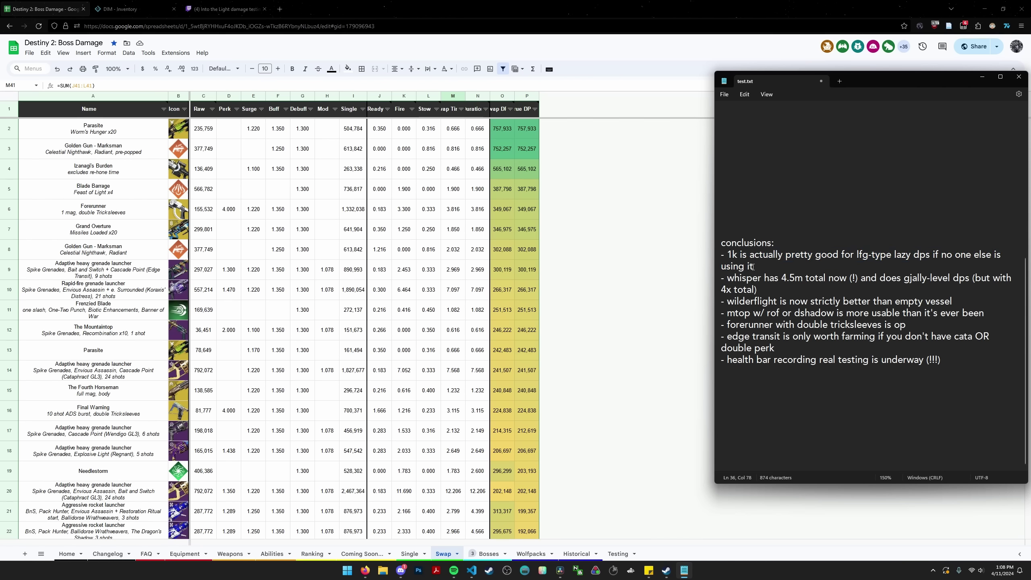
{"action": "triple_click", "coordinate": [772, 262]}
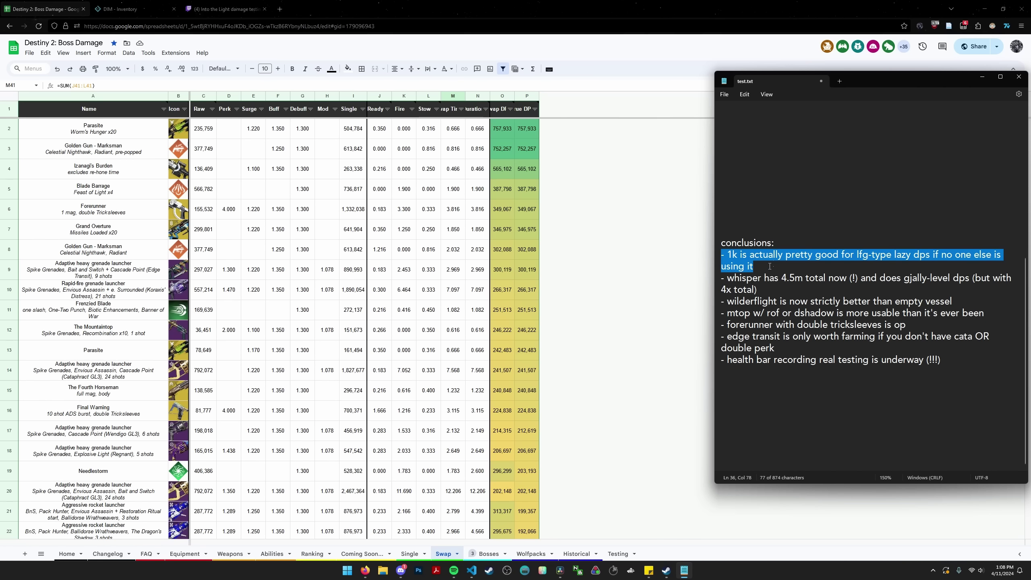
Highlight "gjally-level dps" in the whisper conclusion of the notes, followed by the whole whisper conclusion
{"action": "left_click", "coordinate": [762, 291]}
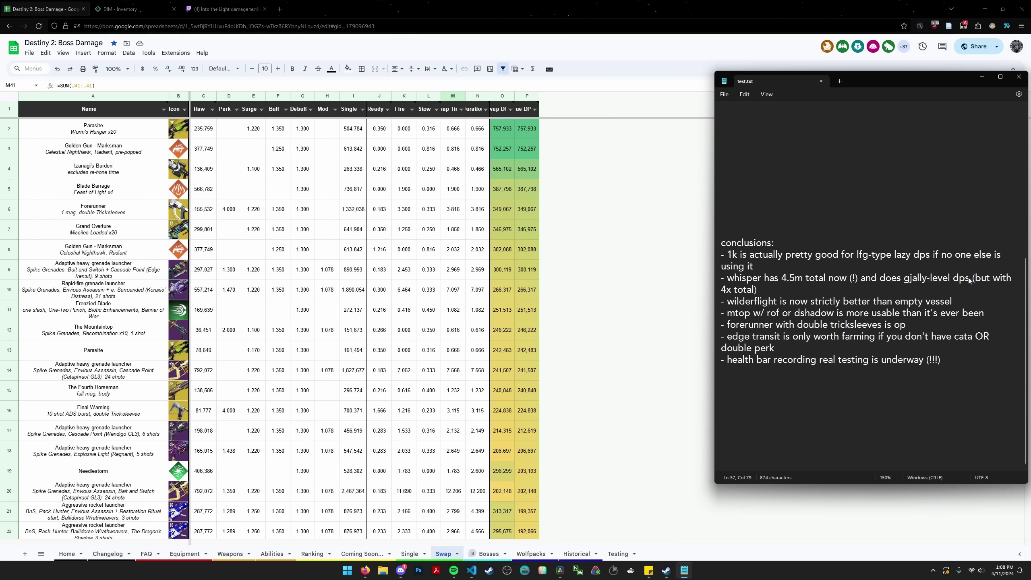
{"action": "left_click_drag", "start_coordinate": [969, 280], "coordinate": [914, 280]}
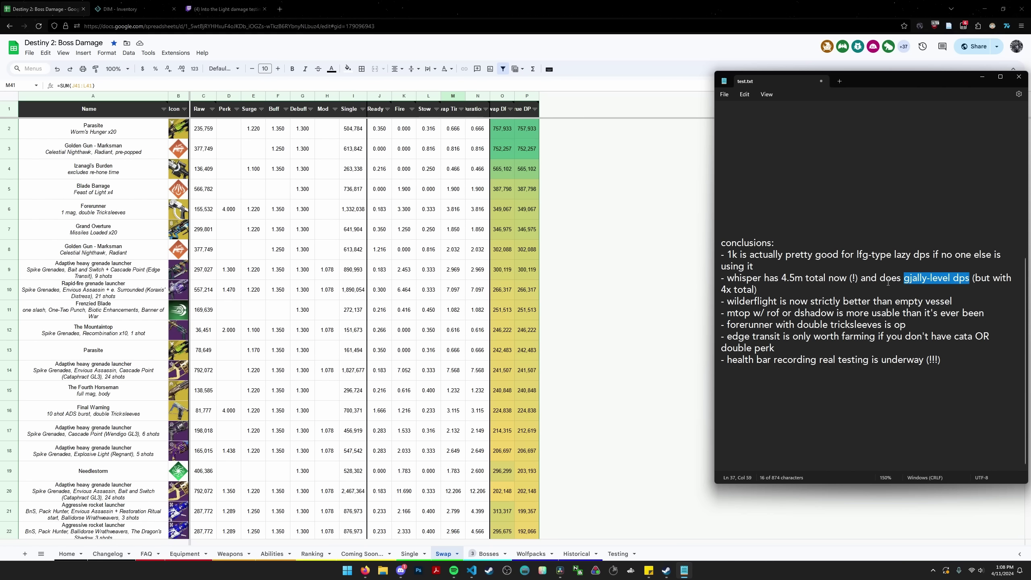
{"action": "left_click_drag", "start_coordinate": [772, 290], "coordinate": [715, 283]}
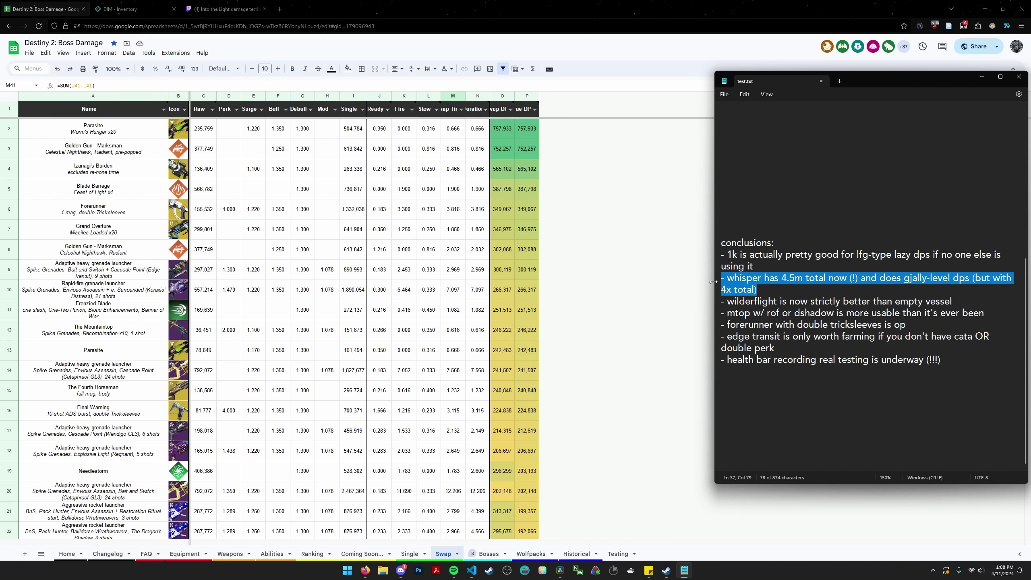
{"action": "left_click", "coordinate": [779, 289]}
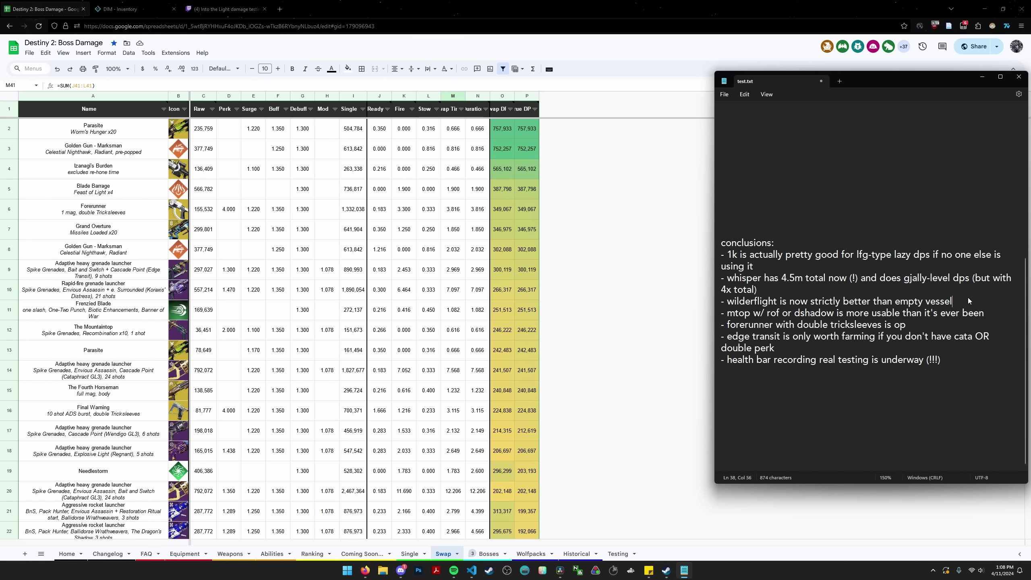
Highlight the wilderflight and mtop conclusions in the notes one at a time, and review the rocket launcher rows on the Swap sheet
{"action": "left_click_drag", "start_coordinate": [968, 299], "coordinate": [727, 295]}
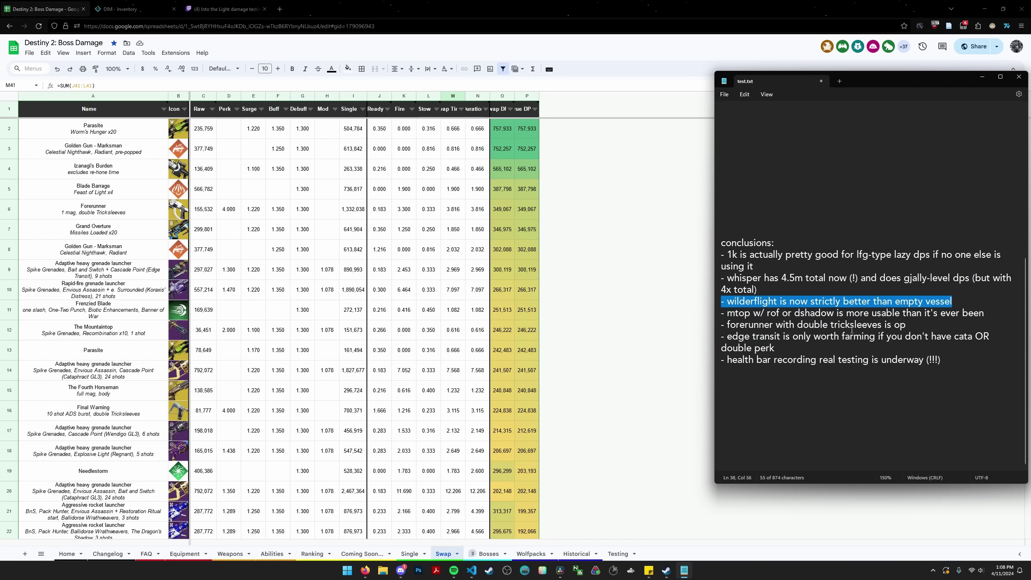
{"action": "triple_click", "coordinate": [723, 313]}
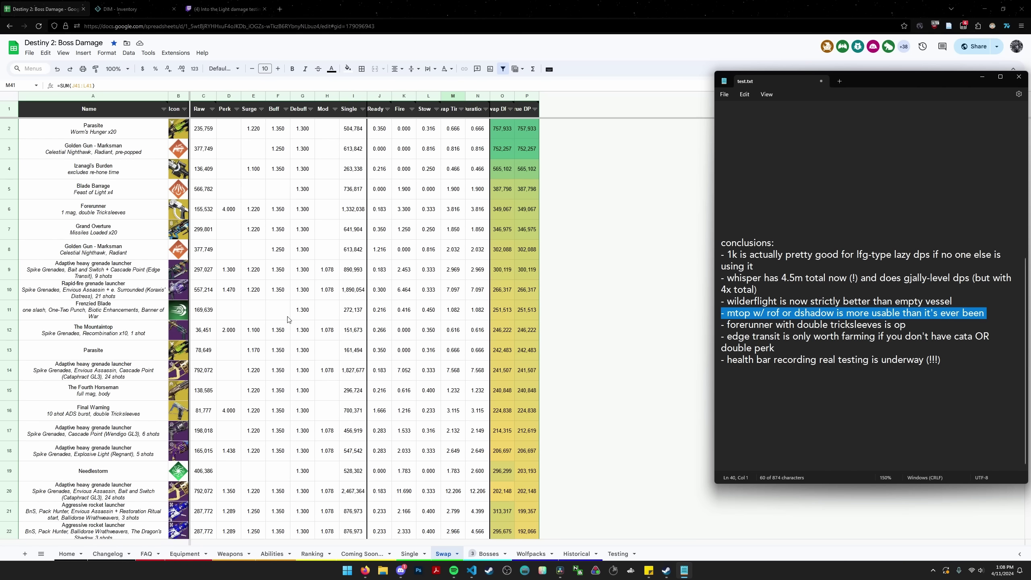
{"action": "scroll", "coordinate": [292, 323], "scroll_direction": "down", "scroll_amount": 9}
{"action": "scroll", "coordinate": [291, 323], "scroll_direction": "down", "scroll_amount": 1}
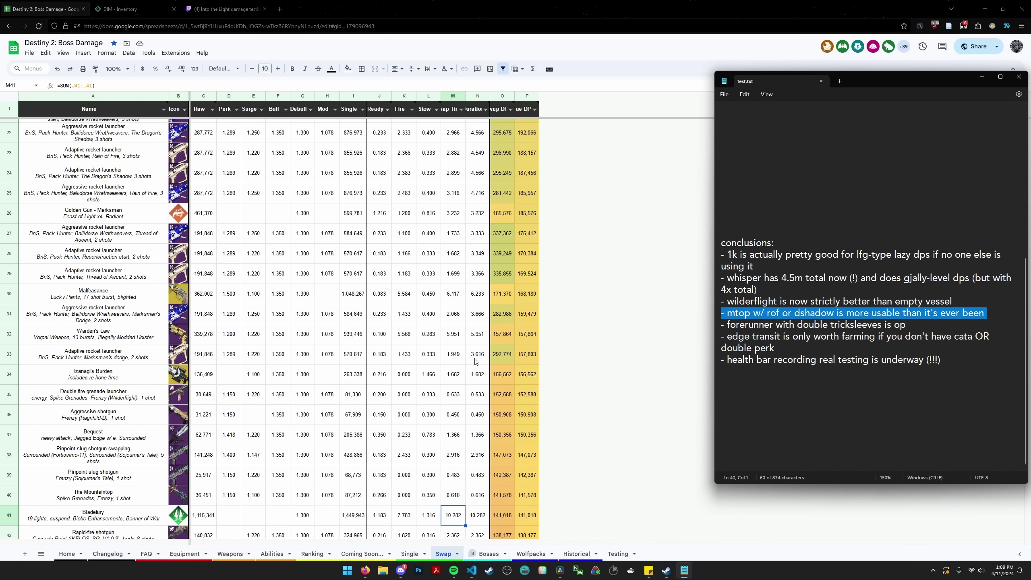
{"action": "scroll", "coordinate": [468, 362], "scroll_direction": "up", "scroll_amount": 5}
{"action": "scroll", "coordinate": [467, 367], "scroll_direction": "up", "scroll_amount": 4}
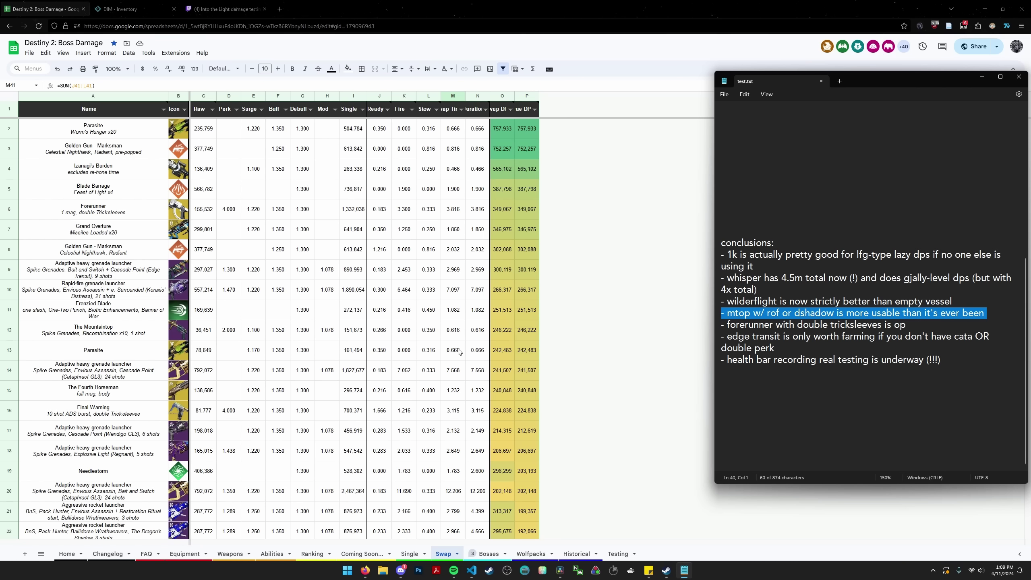
Highlight the forerunner, edge transit and health bar recording conclusions in the notes one at a time
{"action": "left_click", "coordinate": [912, 329]}
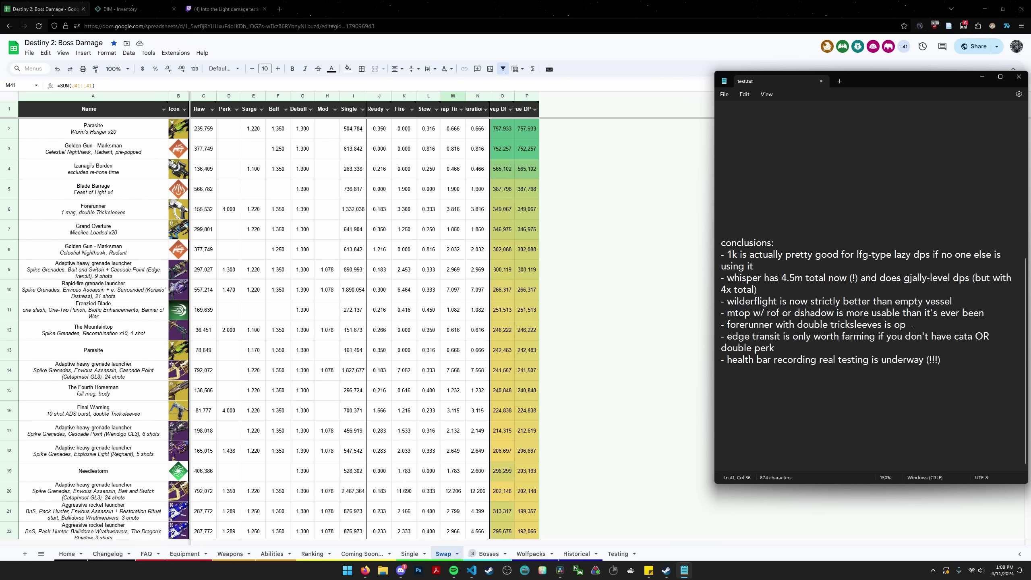
{"action": "left_click_drag", "start_coordinate": [911, 329], "coordinate": [757, 327]}
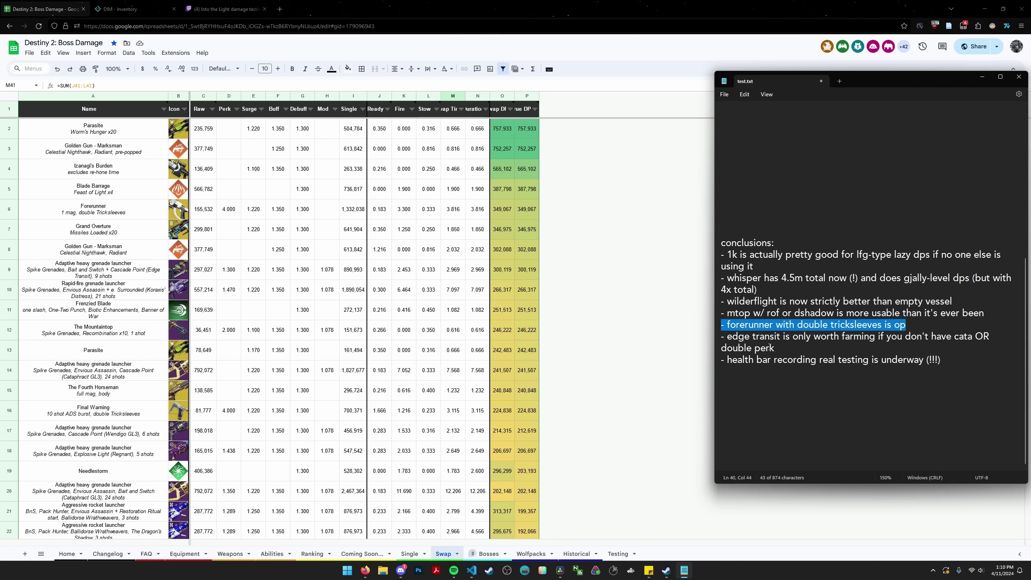
{"action": "left_click_drag", "start_coordinate": [771, 348], "coordinate": [740, 348]}
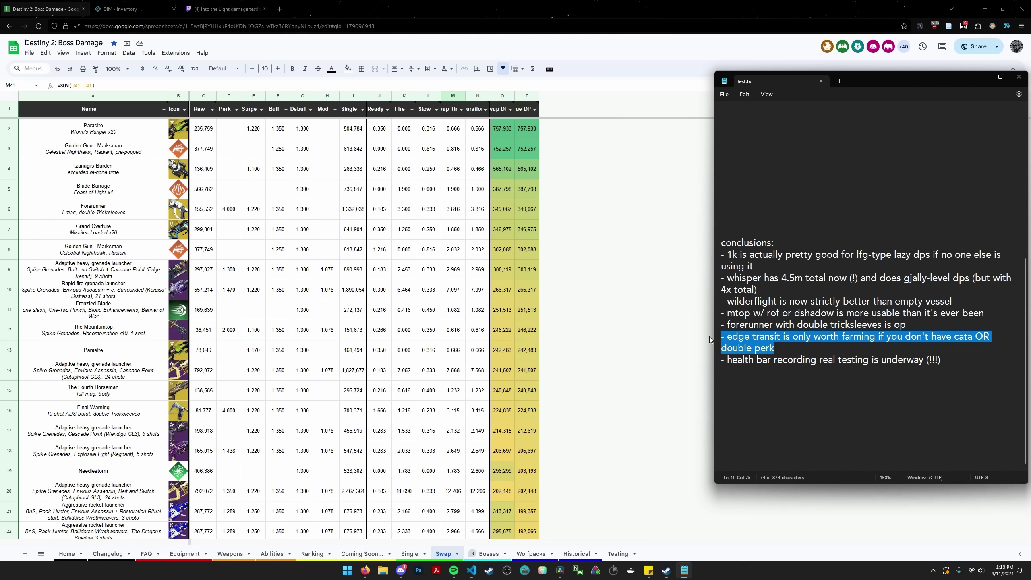
{"action": "left_click", "coordinate": [782, 360]}
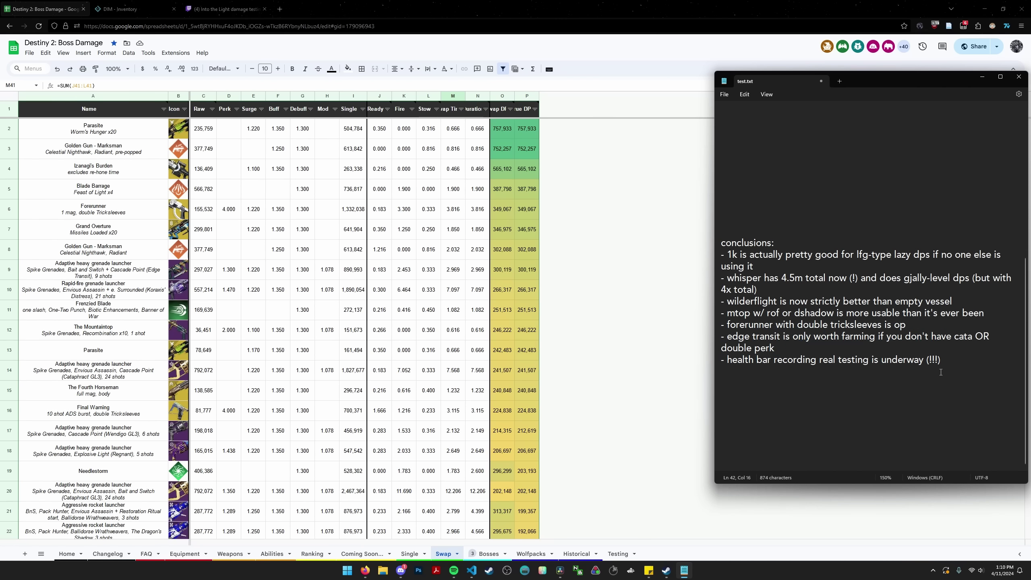
{"action": "left_click_drag", "start_coordinate": [947, 361], "coordinate": [716, 364]}
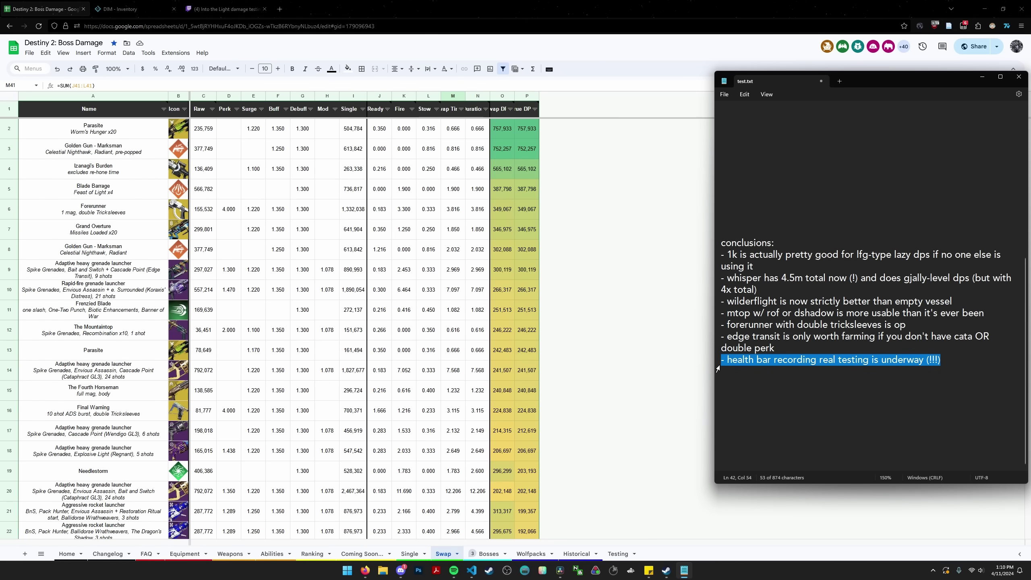
Look over the Ranking sheet, and inspect points on the blue and red damage curves in the Testing sheet's chart
{"action": "left_click", "coordinate": [310, 555]}
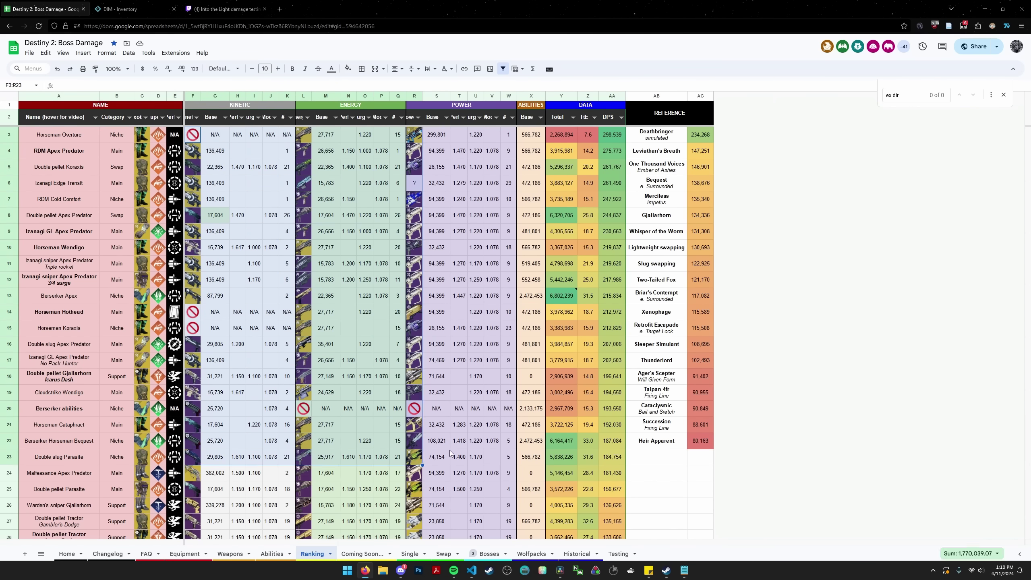
{"action": "left_click", "coordinate": [459, 408]}
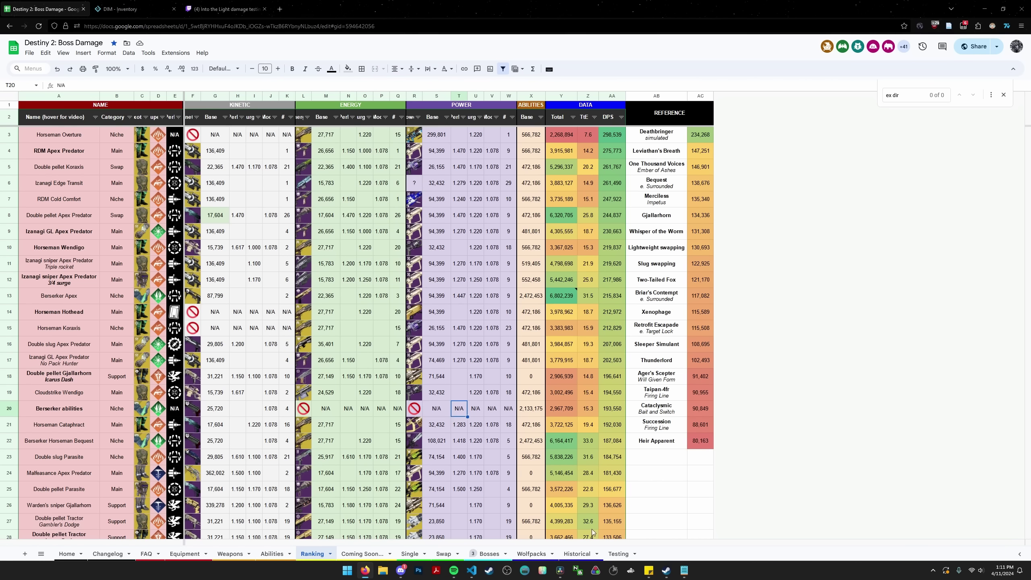
{"action": "left_click", "coordinate": [617, 555]}
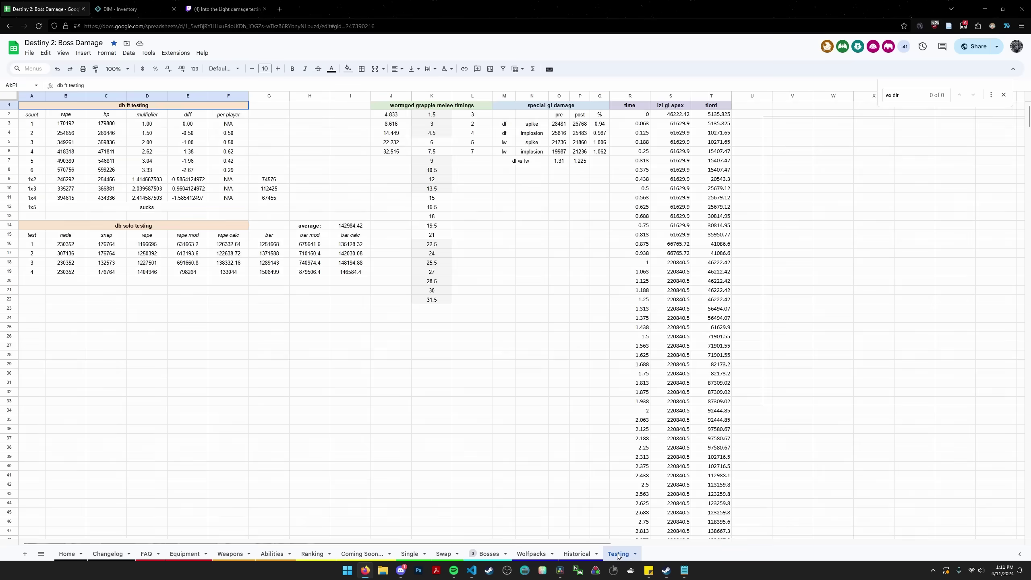
{"action": "left_click", "coordinate": [498, 403]}
{"action": "scroll", "coordinate": [498, 403], "scroll_direction": "right", "scroll_amount": 5}
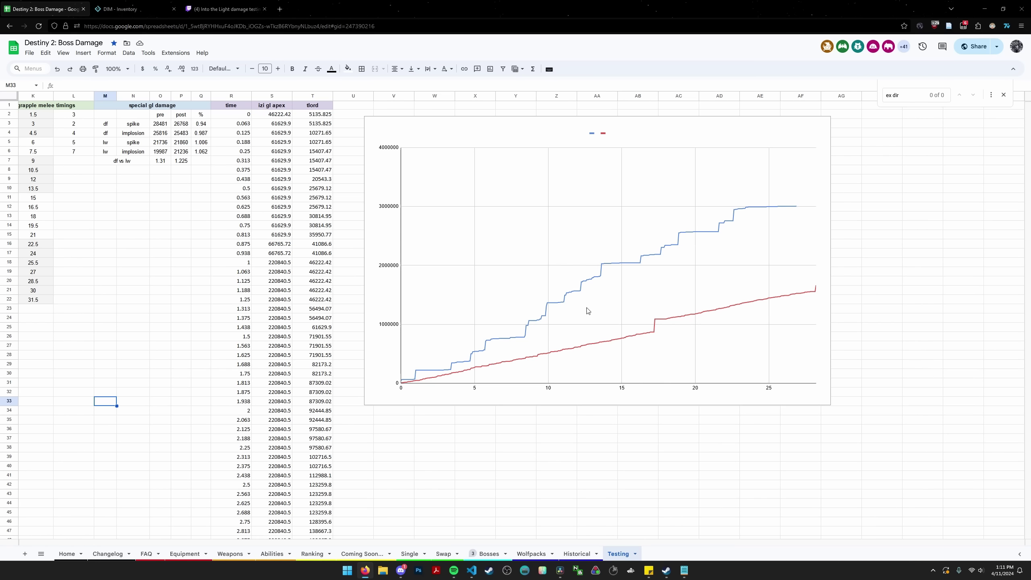
{"action": "left_click", "coordinate": [592, 274]}
{"action": "mouse_move", "coordinate": [608, 267]}
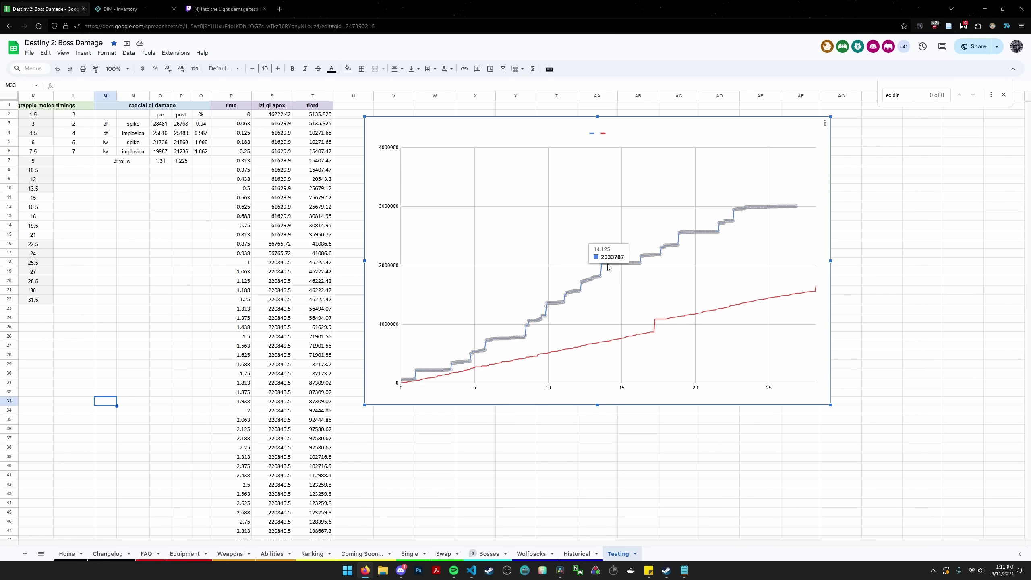
{"action": "mouse_move", "coordinate": [656, 333]}
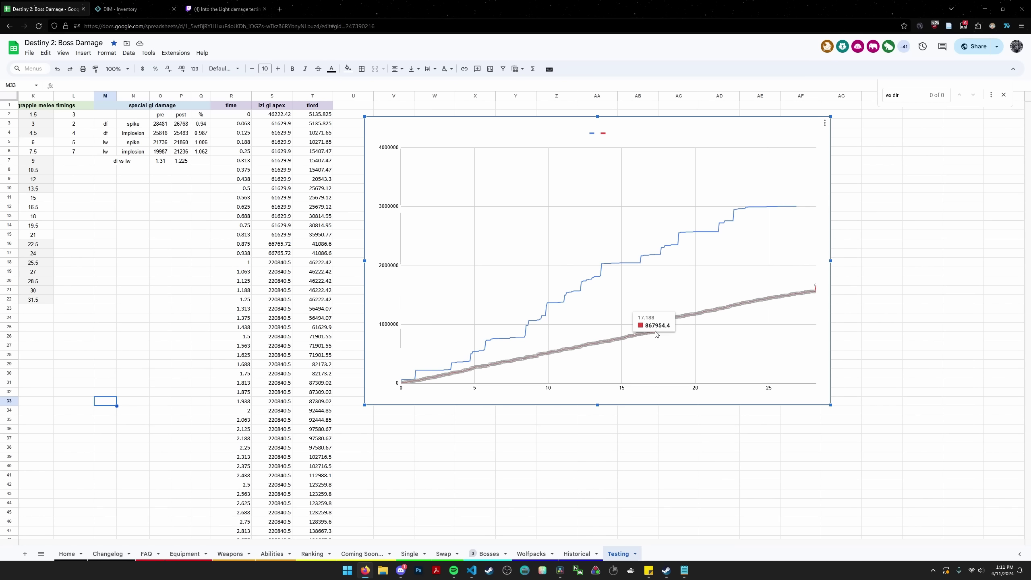